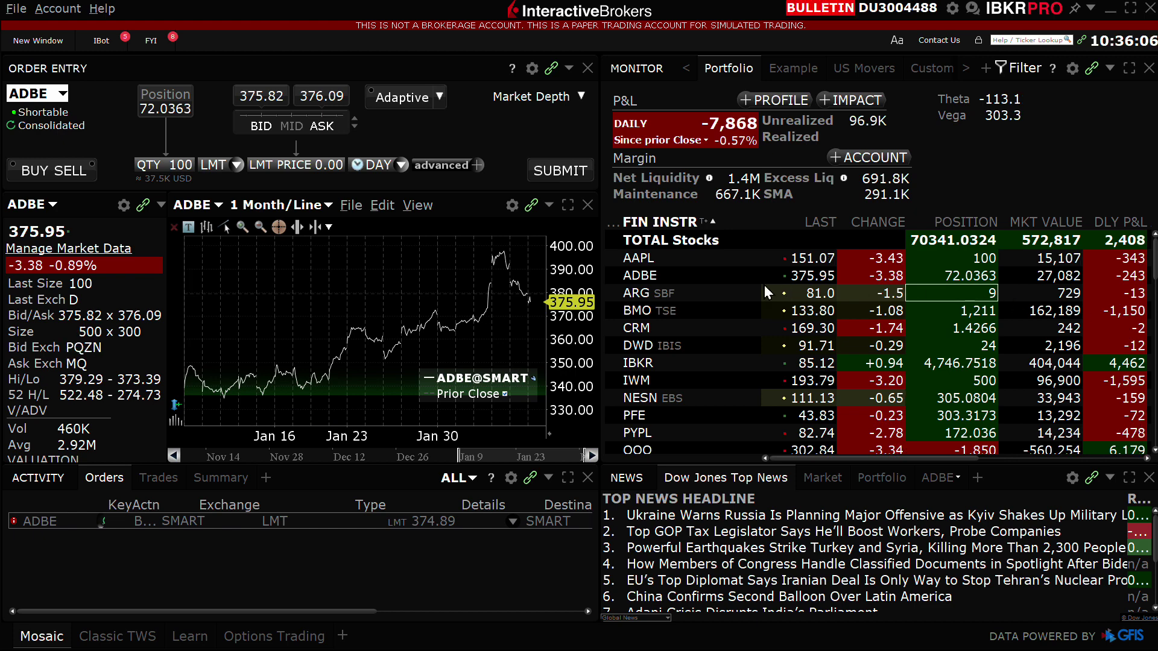
Open an Advanced Chart for the ADBE portfolio position from its right-click Charts menu.
right_click(649, 274)
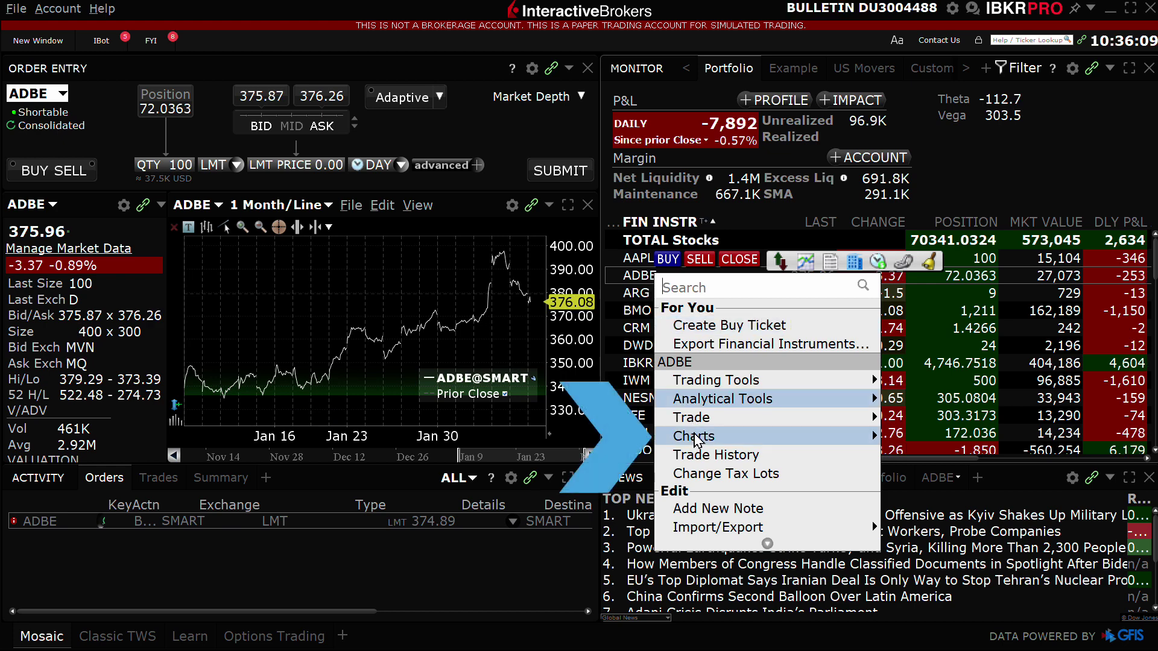
mouse_move(697, 438)
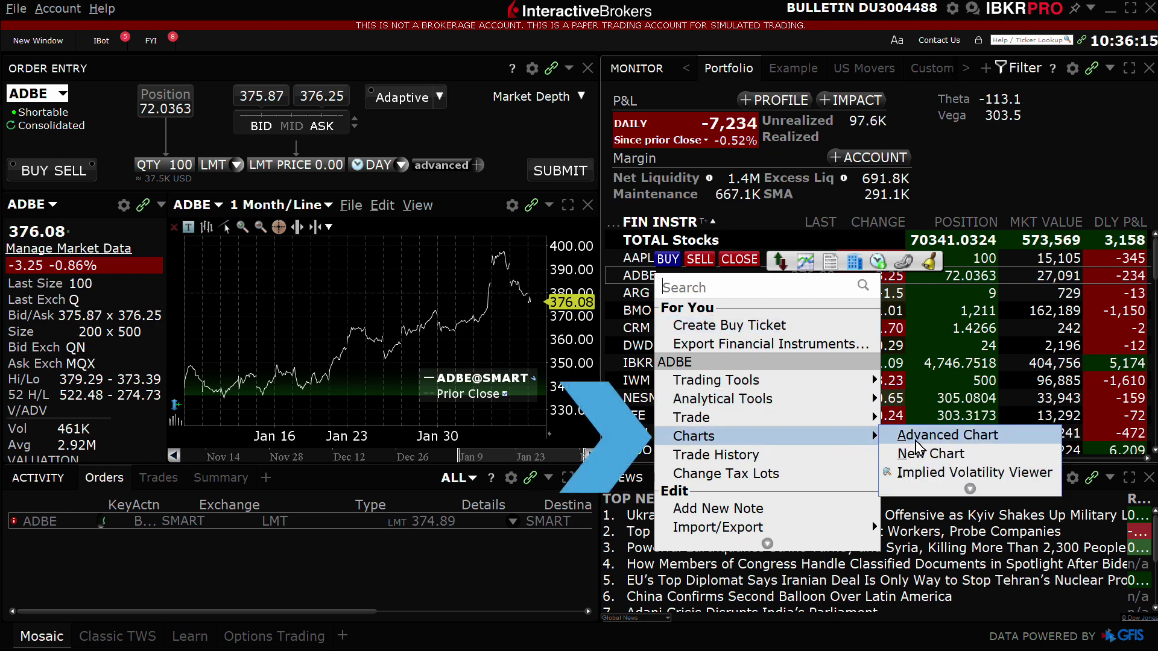
click(916, 437)
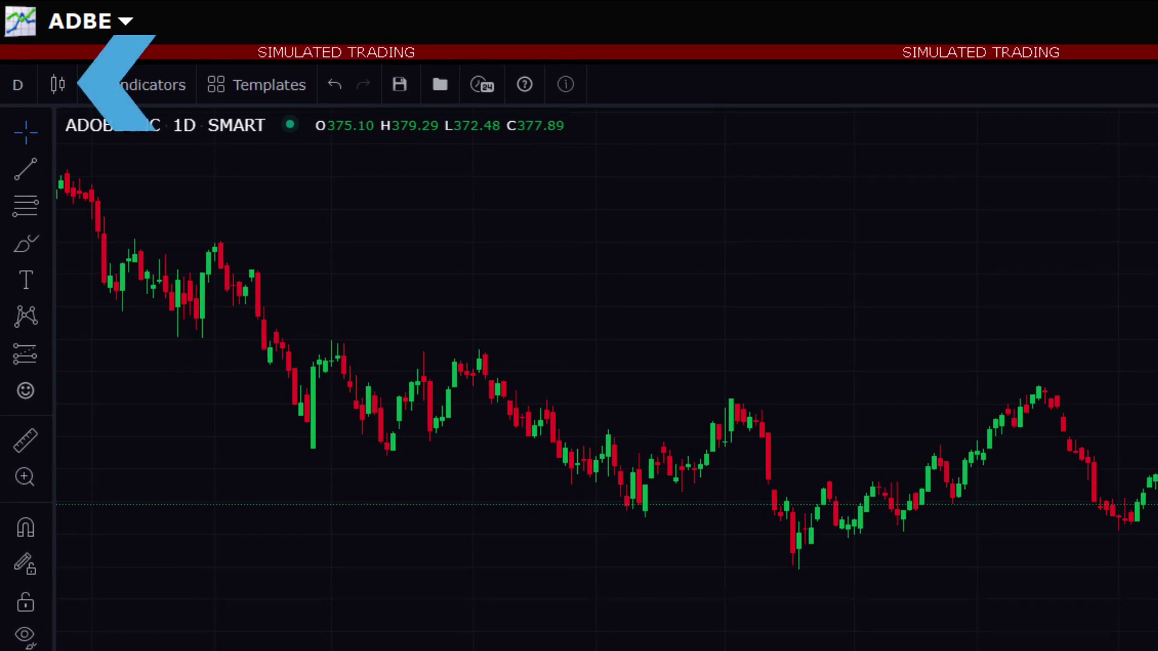
Change the ADBE chart style from candlesticks to OHLC Bars.
click(69, 85)
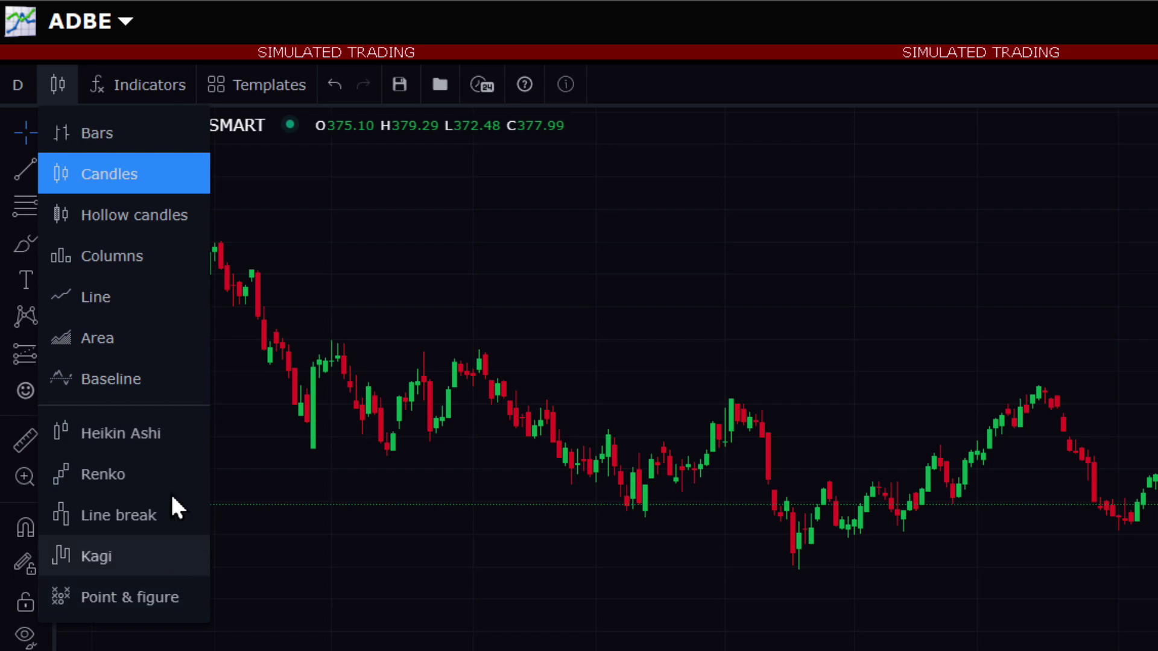
click(160, 131)
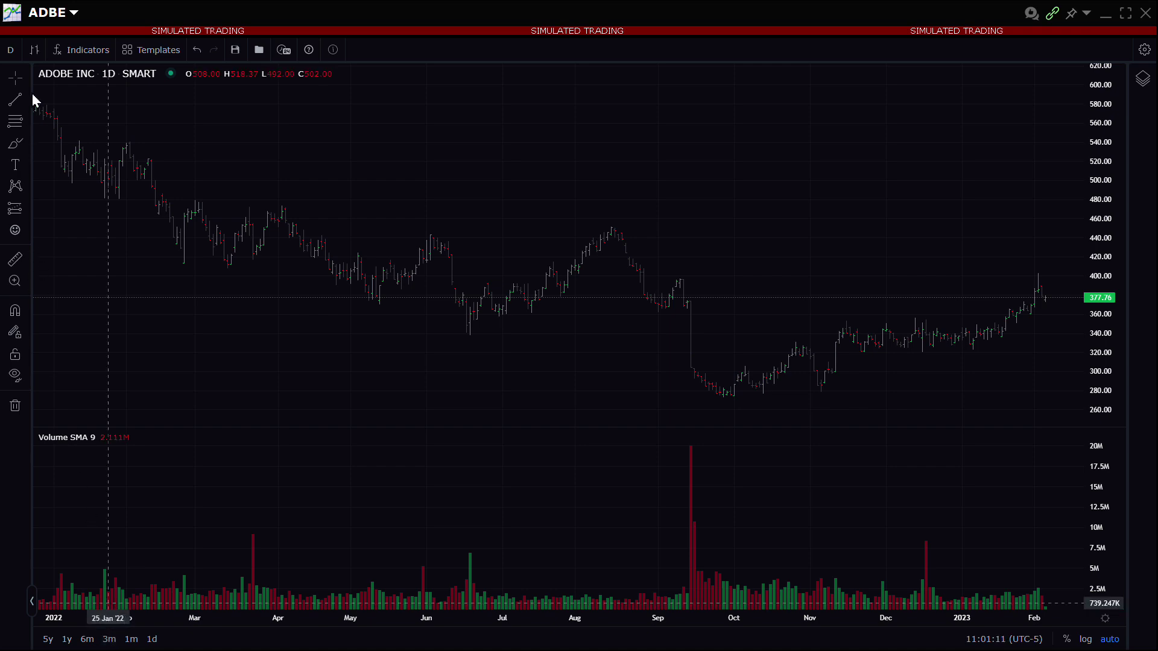
Check the ADBE chart's timeframe list, then bring up its Chart settings dialog.
click(13, 49)
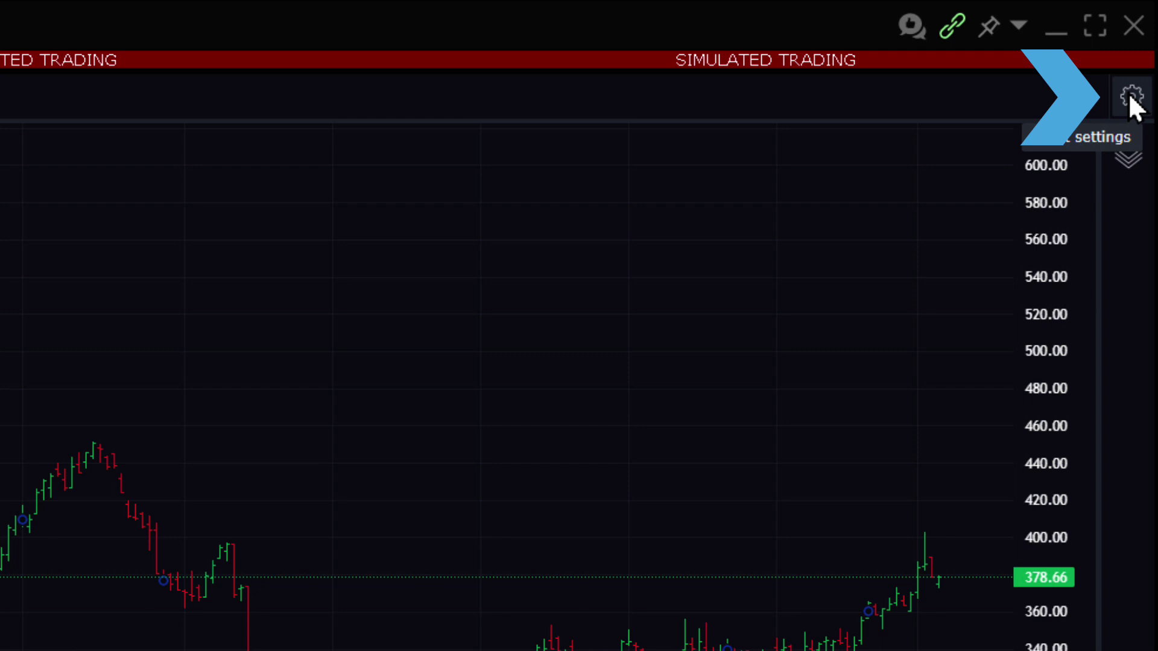
click(1130, 96)
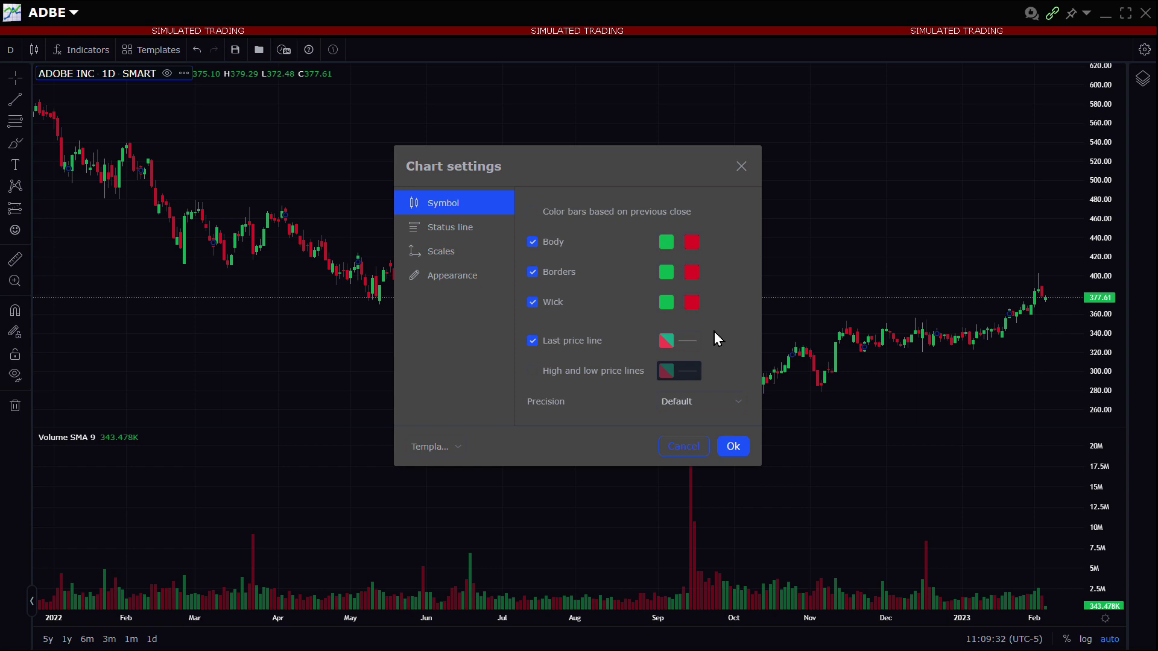
Keep OHLC values and enable Bar change values in the Status line settings, then apply.
click(666, 242)
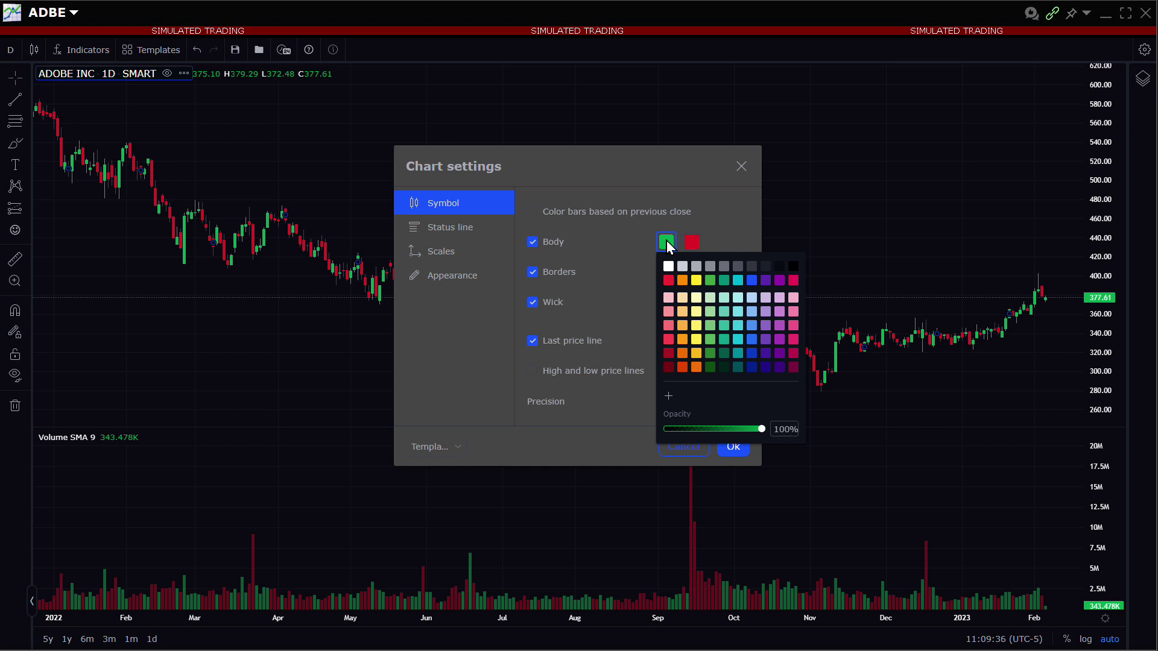
click(668, 242)
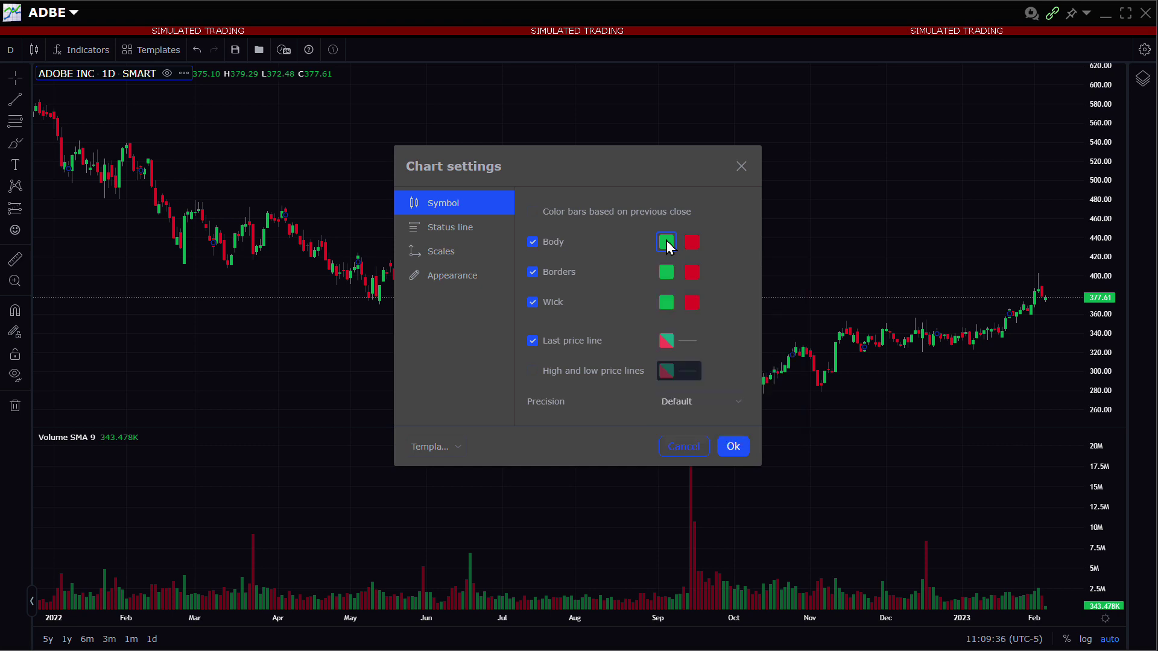
click(474, 232)
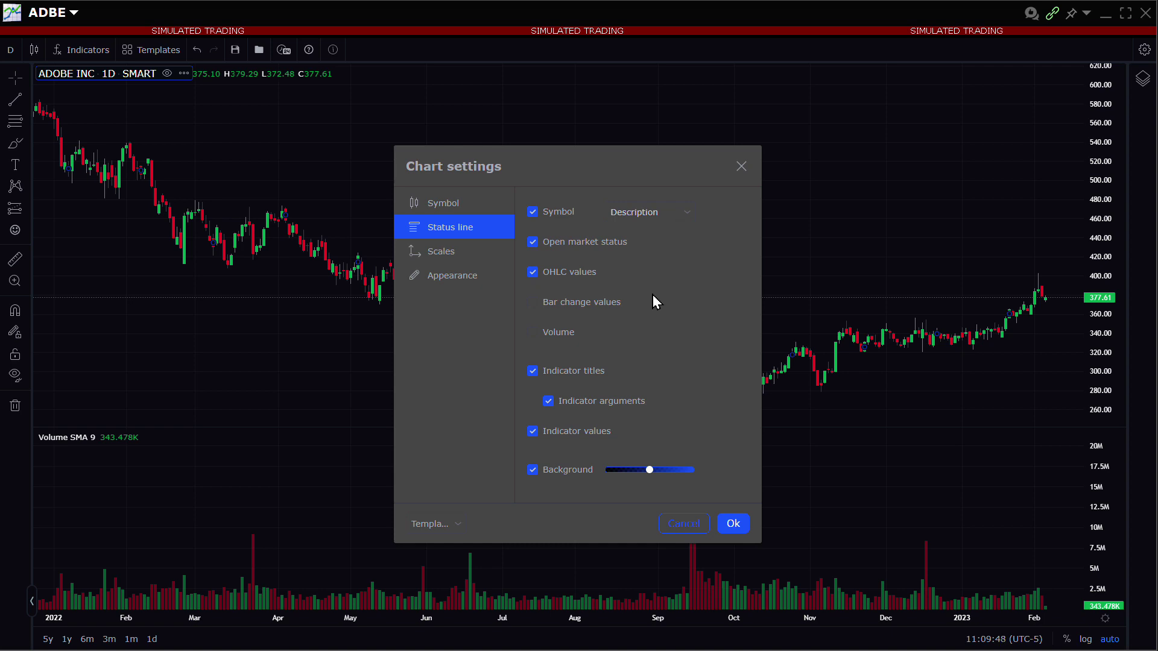
click(534, 276)
click(533, 275)
click(533, 302)
click(727, 523)
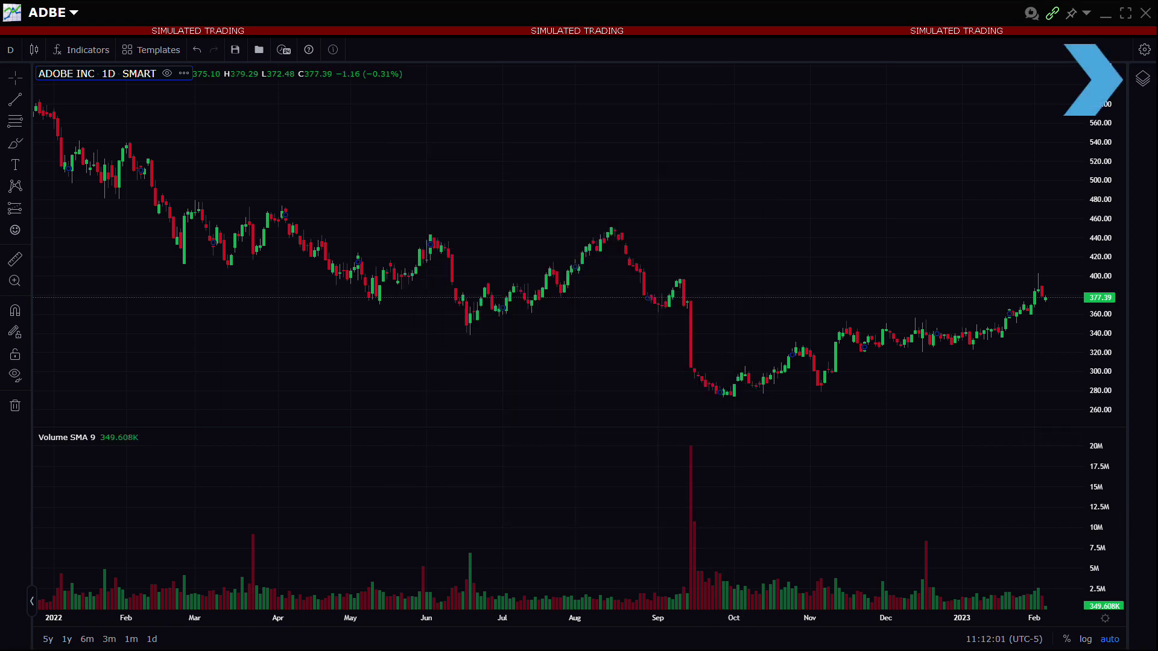
click(1148, 82)
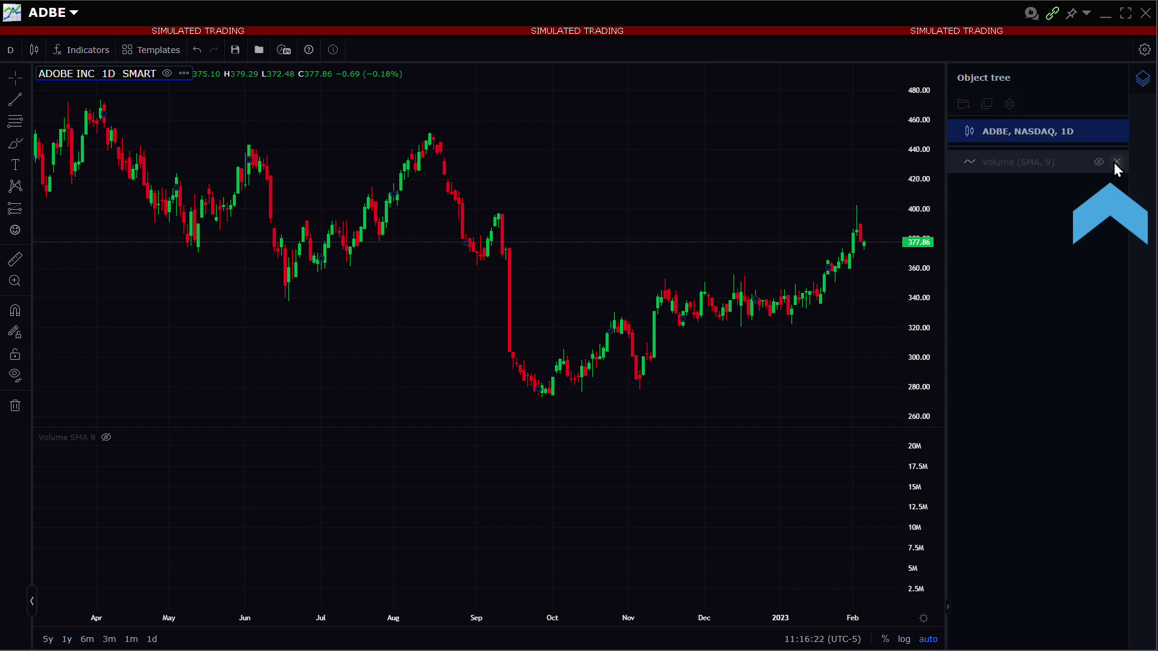
click(1099, 161)
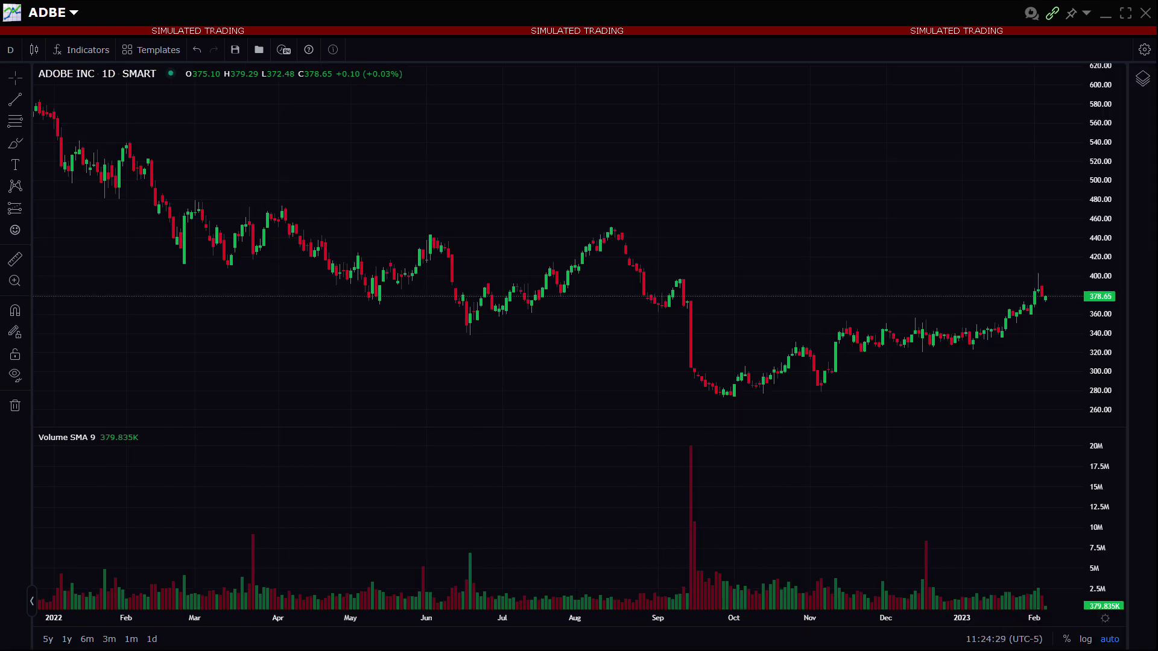
click(101, 52)
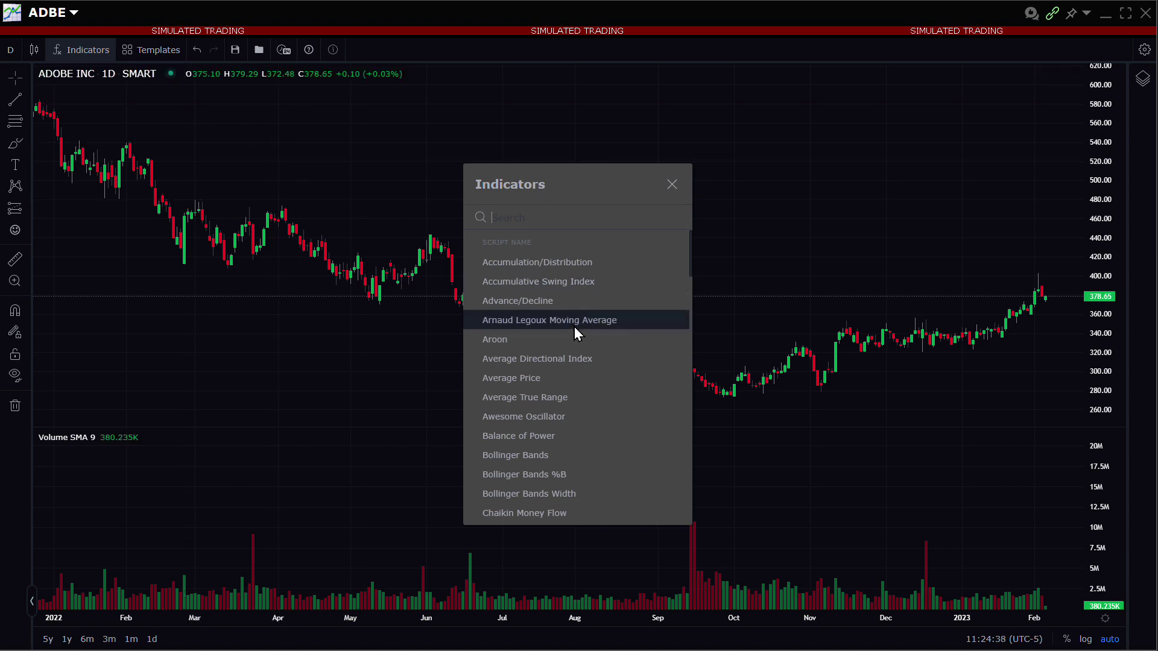
scroll(574, 327, down, 10)
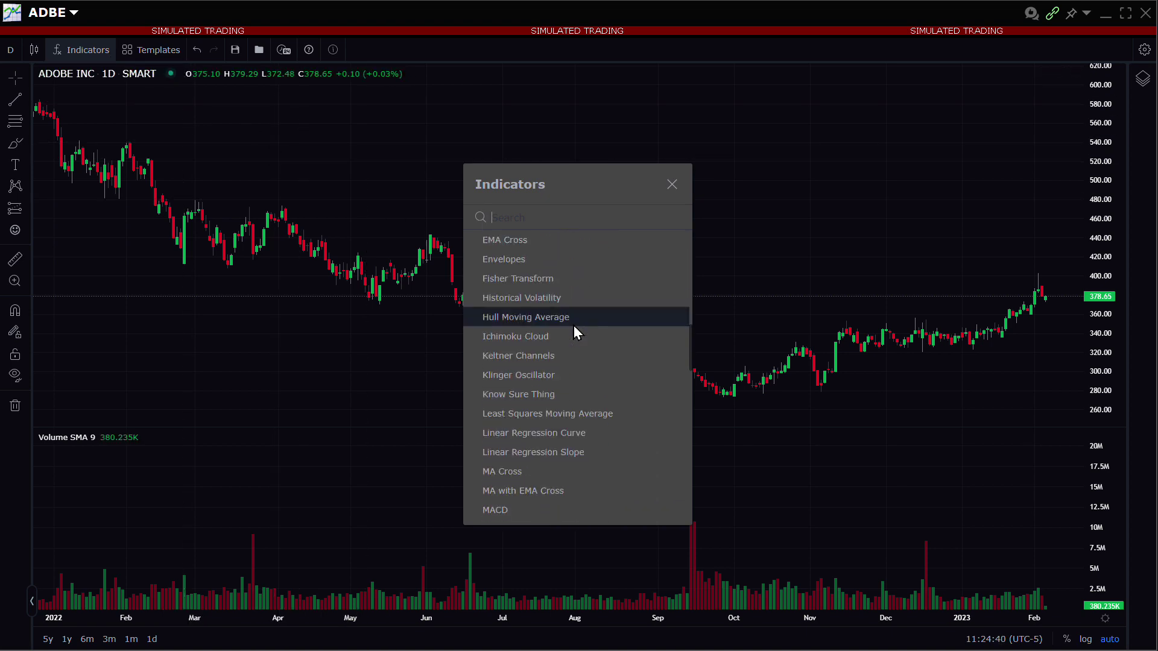
text(bo)
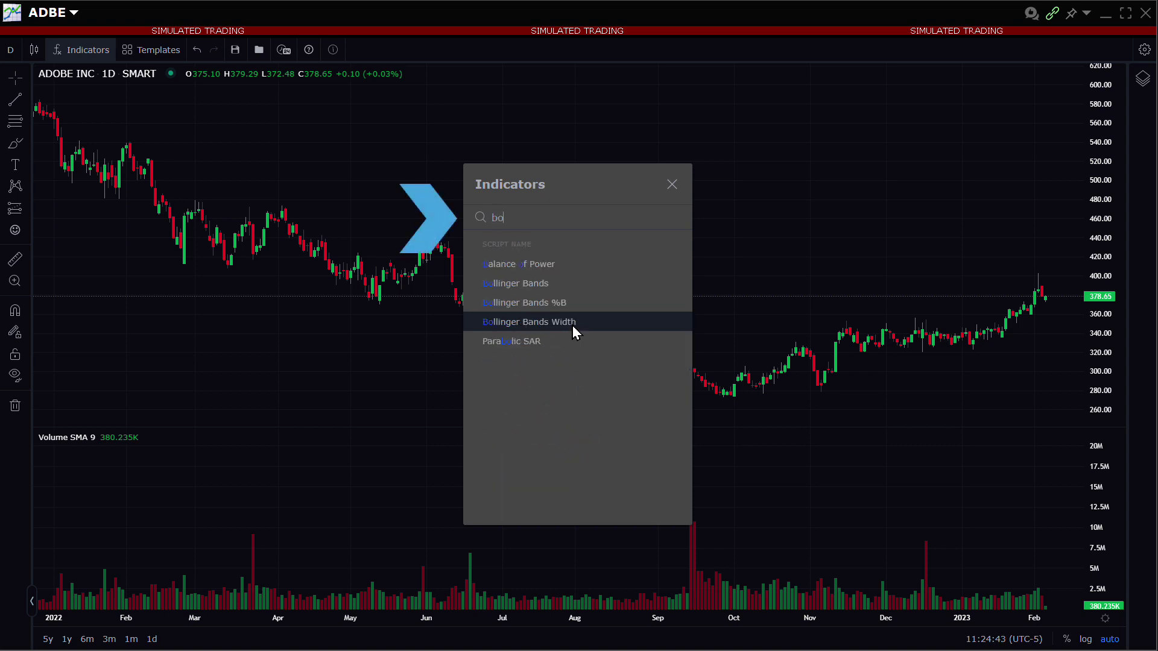
text(l)
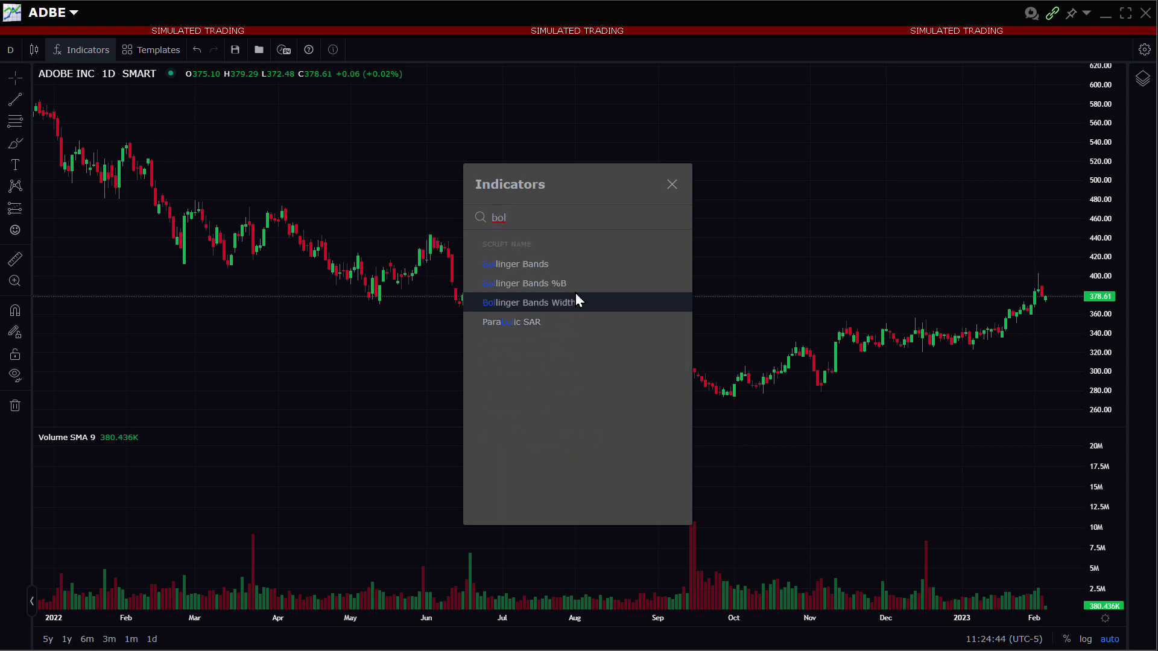
click(672, 184)
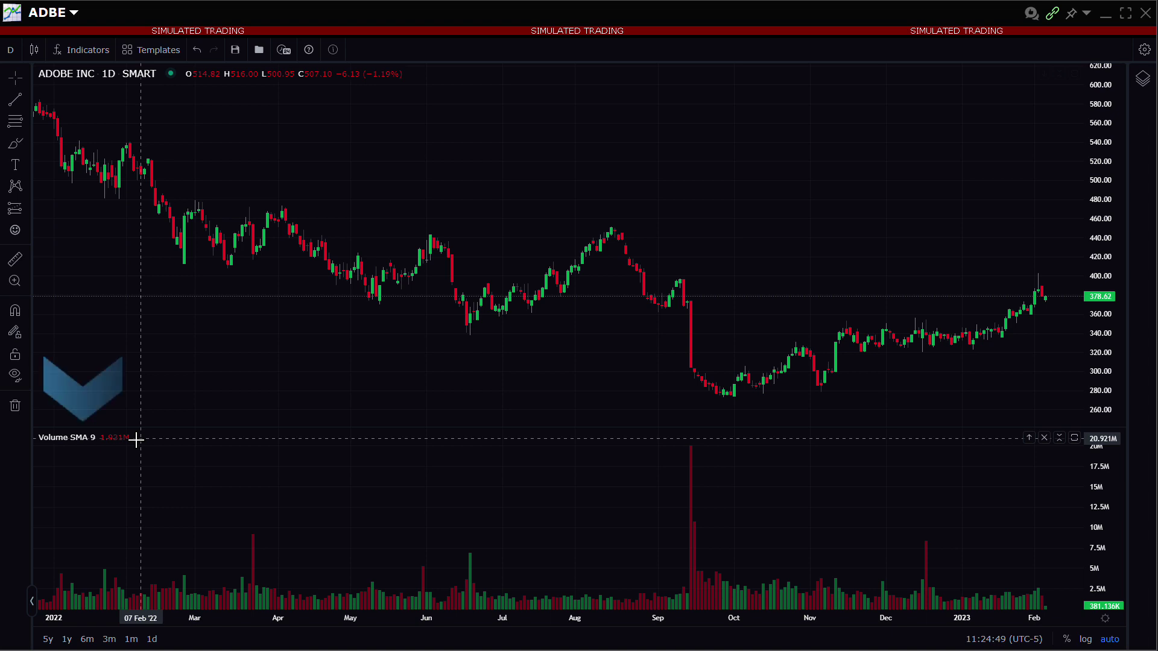
mouse_move(117, 442)
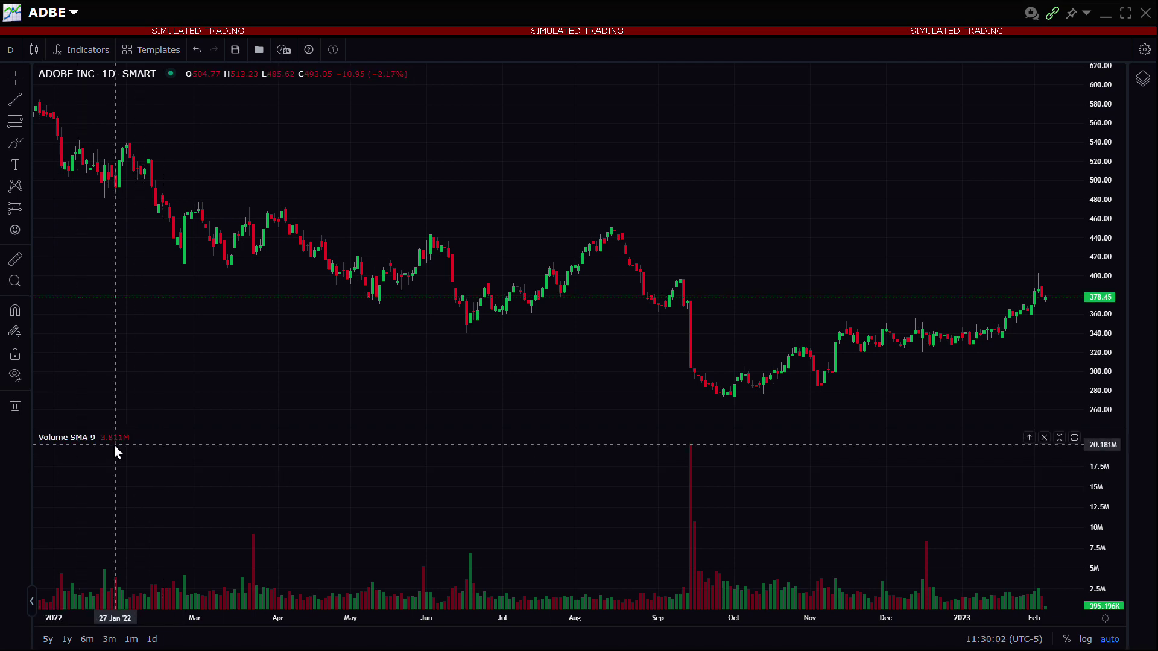
mouse_move(114, 443)
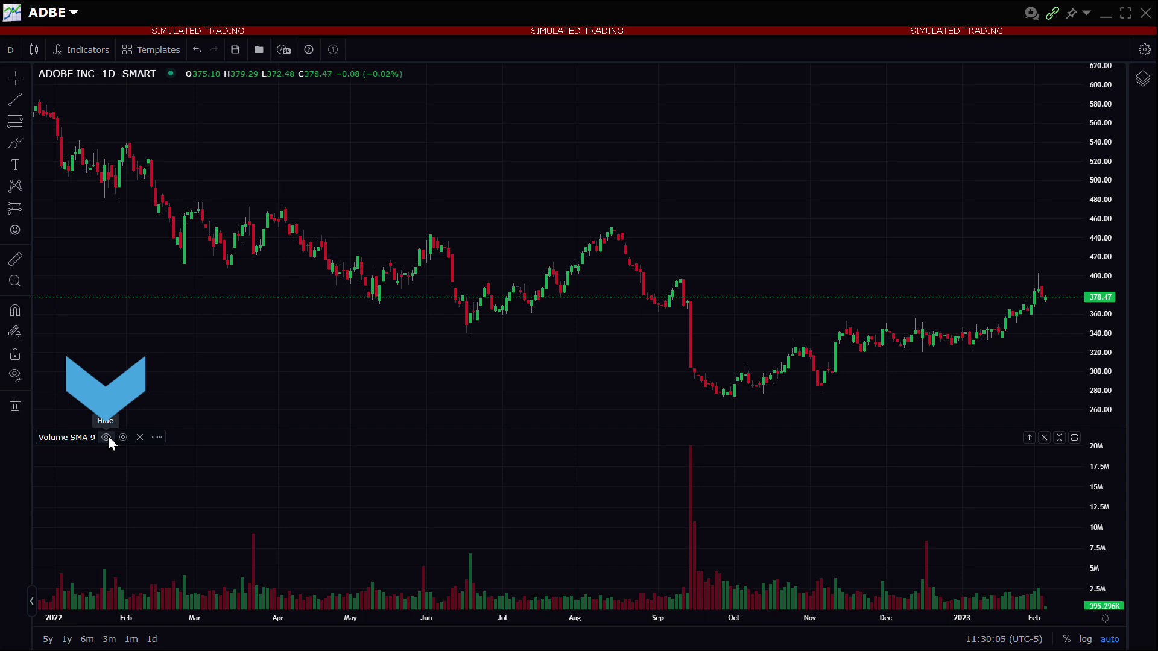
click(108, 438)
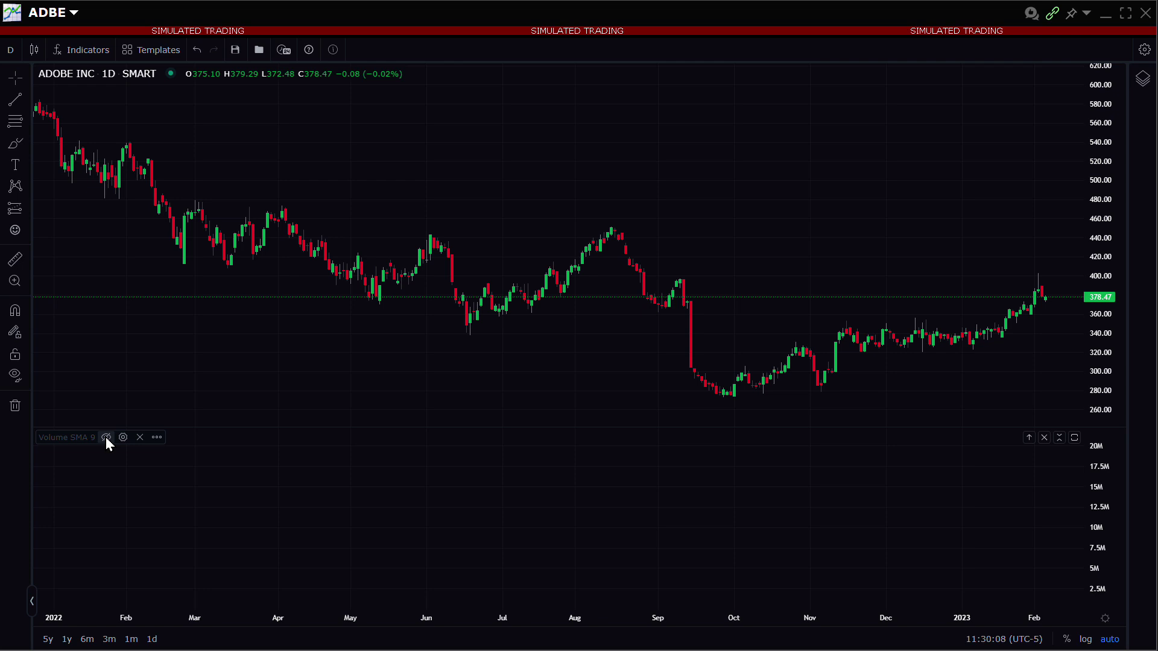
click(106, 437)
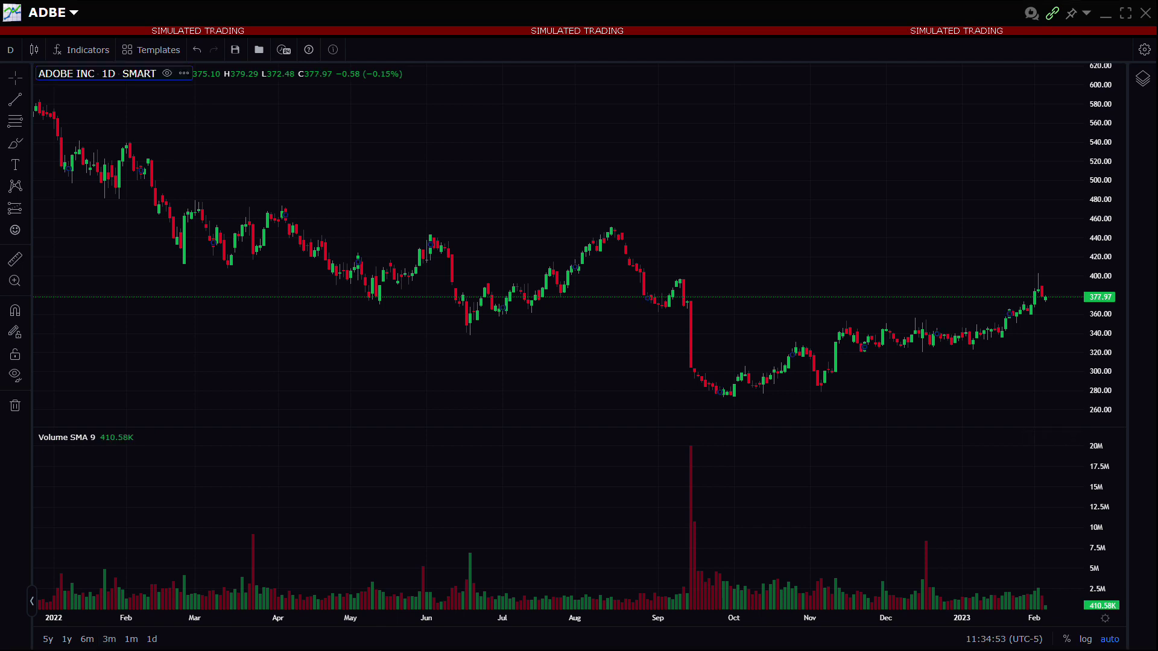
Switch the chart symbol from ADBE to XOM, then collapse and restore the drawing toolbar.
click(73, 13)
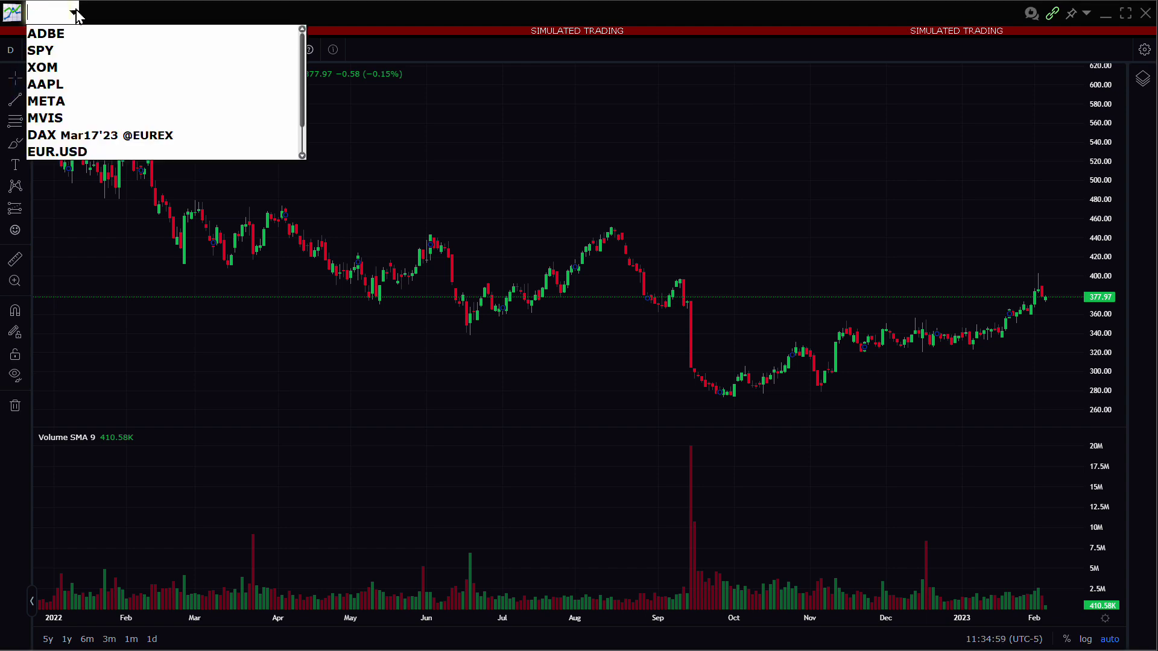
click(73, 65)
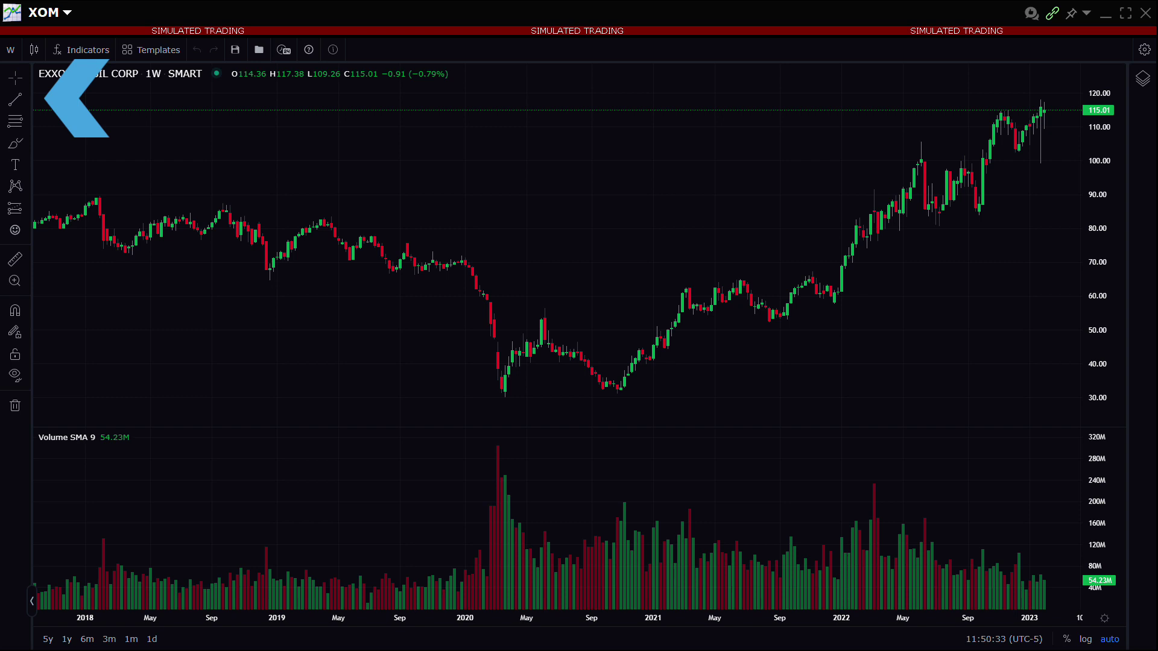
click(30, 603)
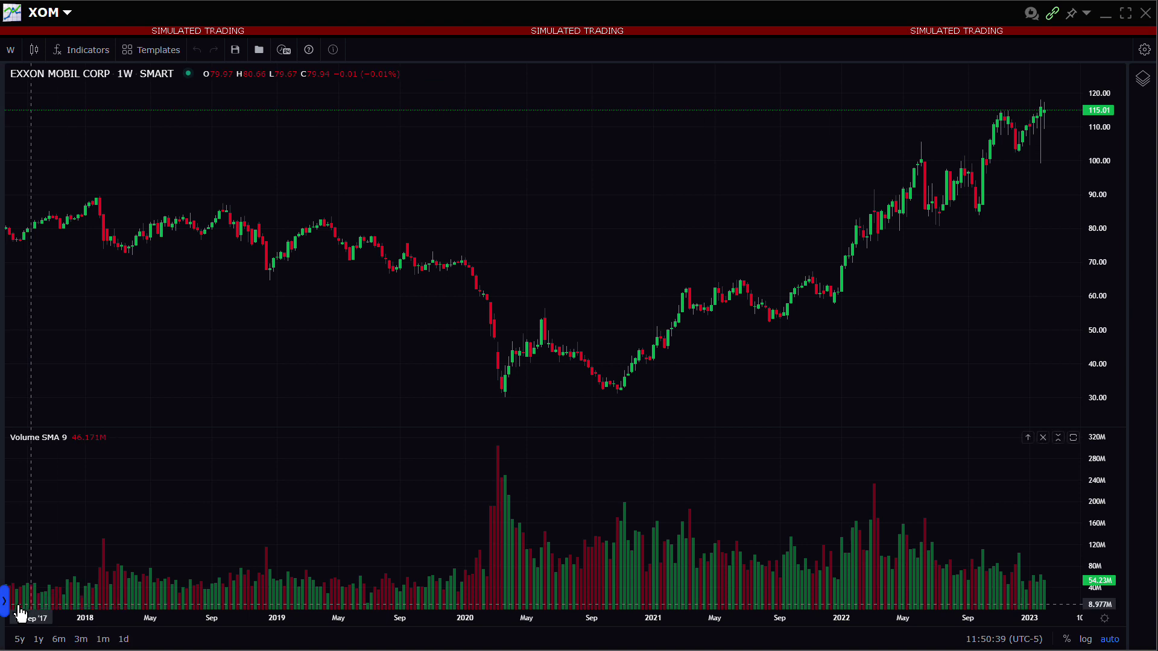
click(6, 604)
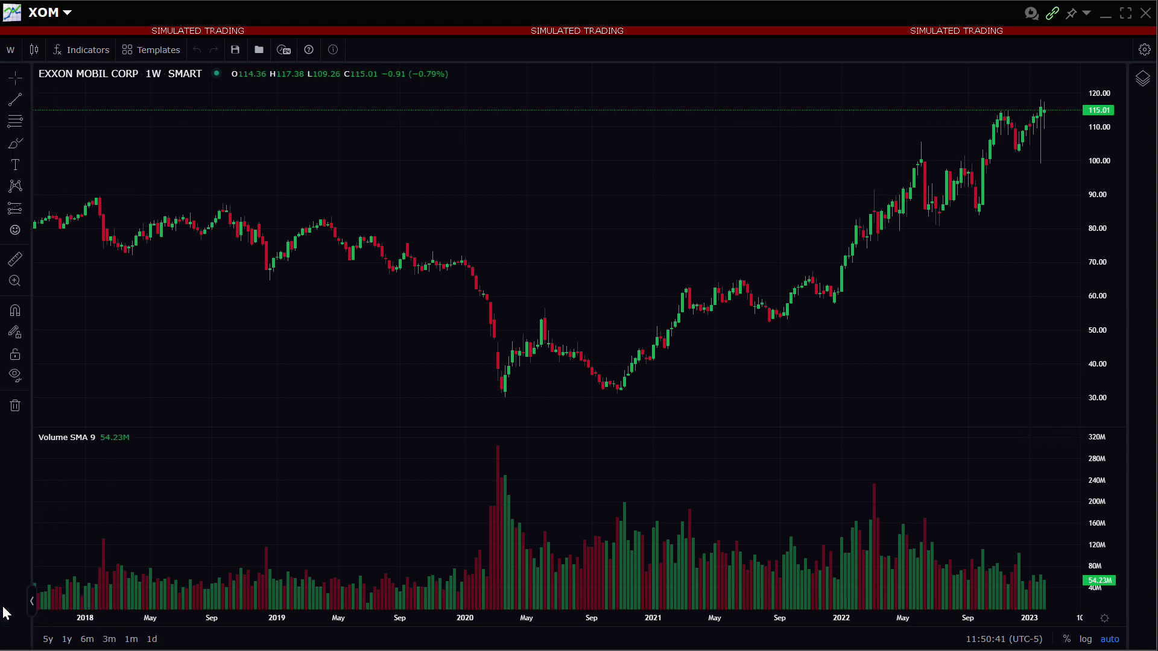
Draw an XOM trend line across the 2022 and recent highs, shift its lower end, then delete it.
click(29, 104)
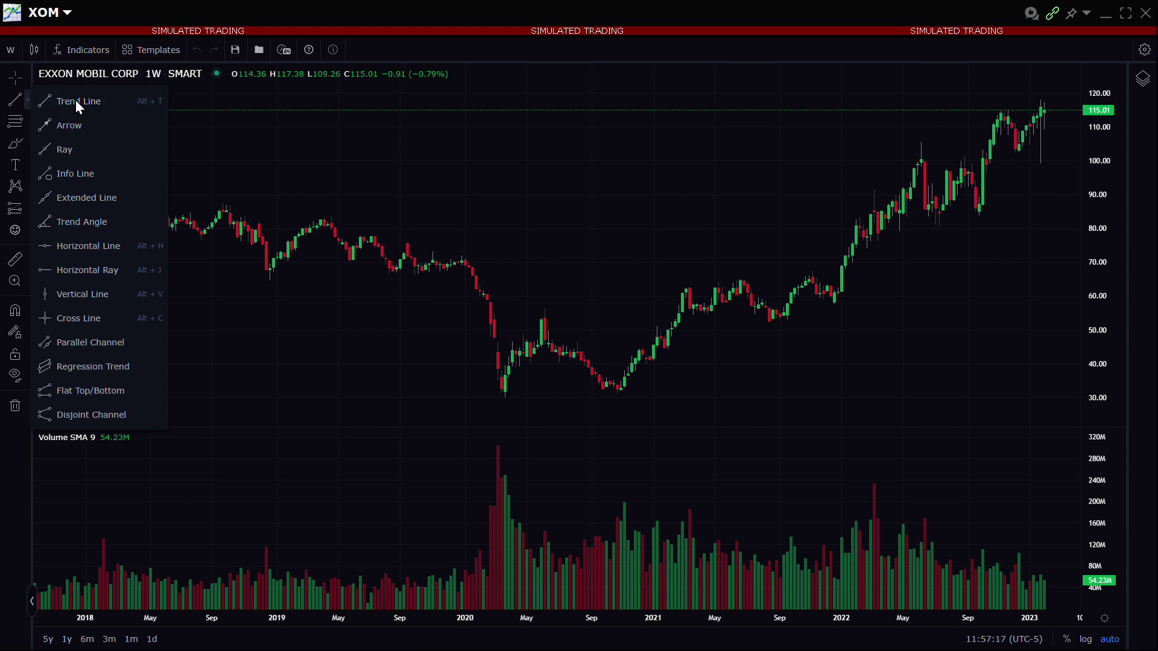
click(75, 100)
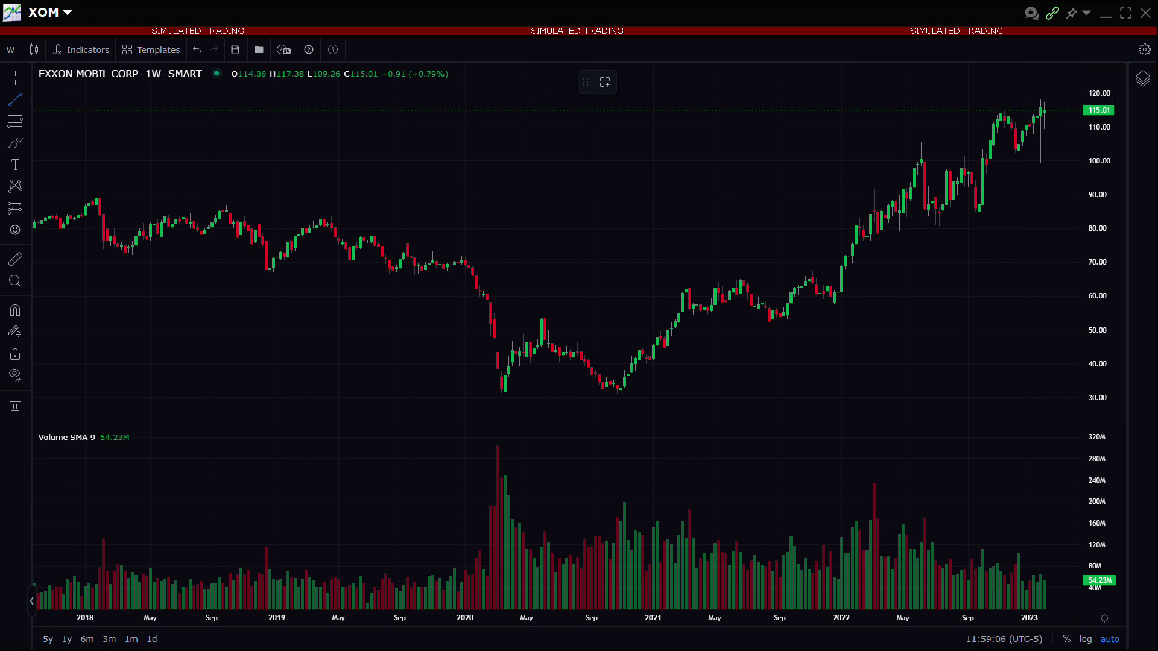
click(964, 146)
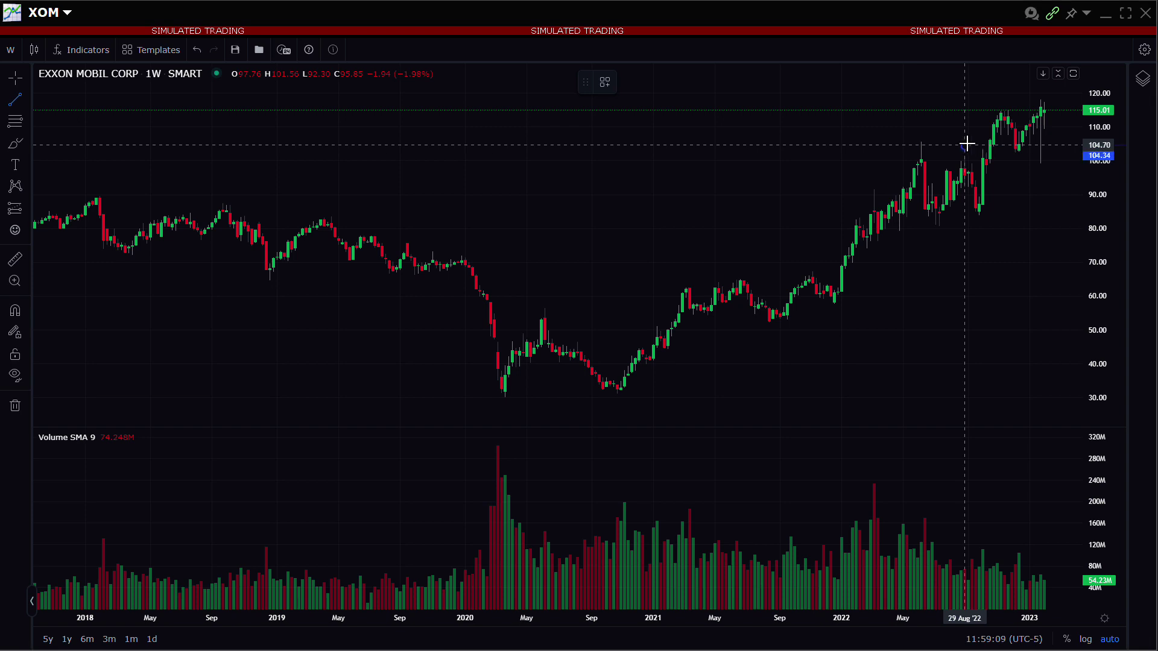
click(1037, 95)
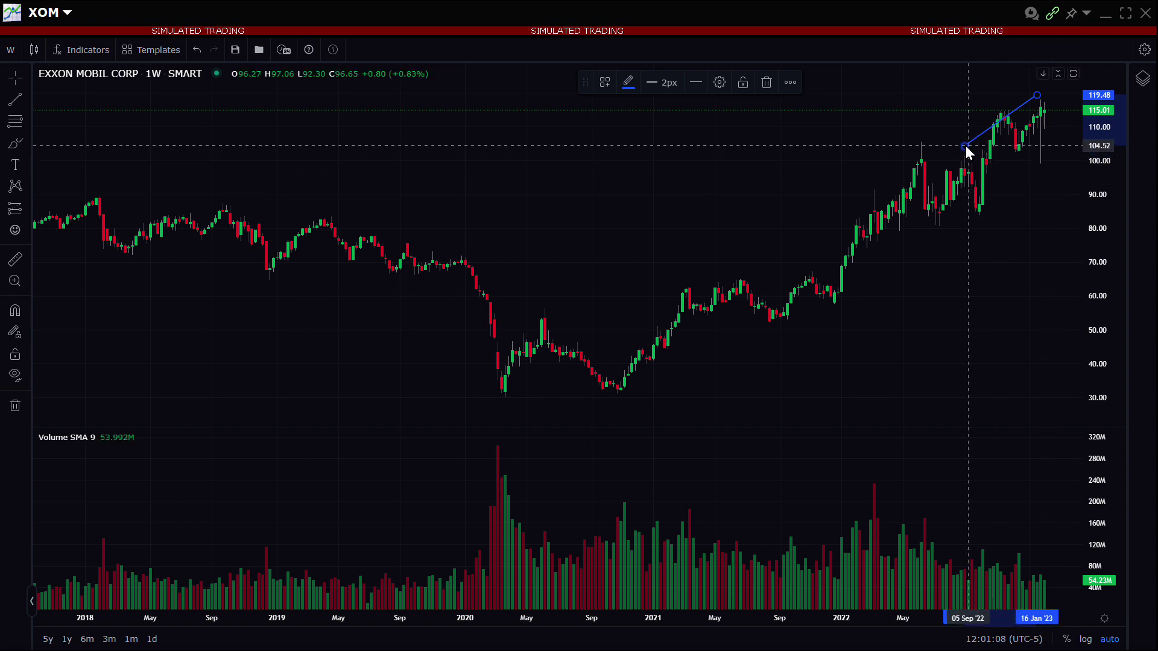
drag(967, 145, 896, 177)
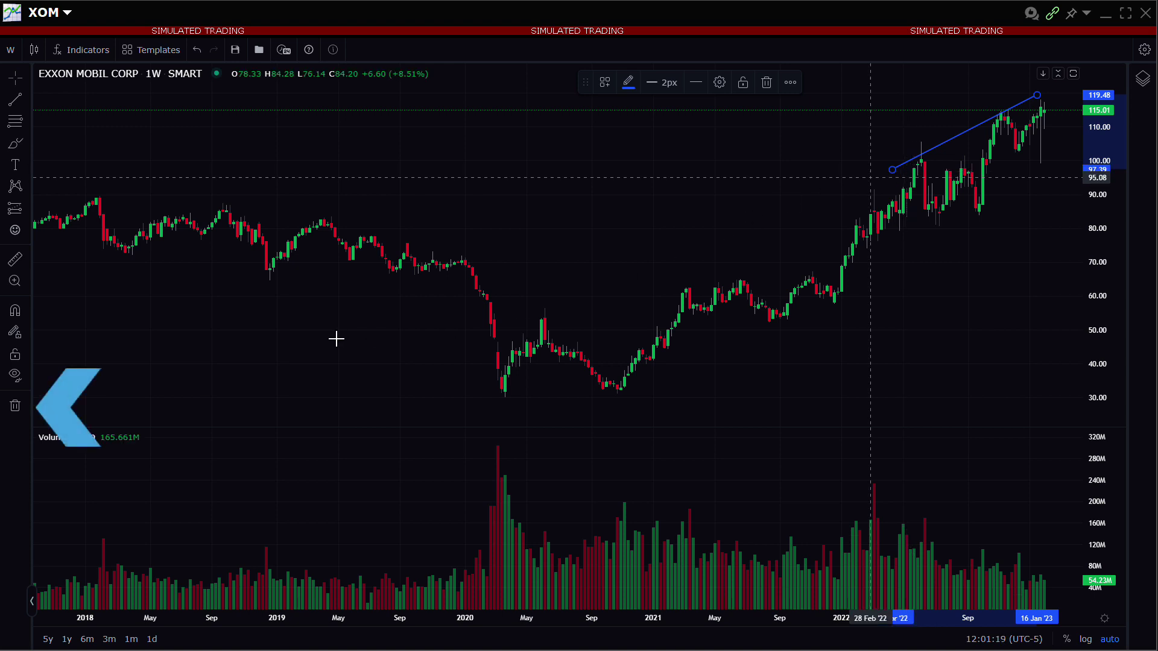
click(14, 406)
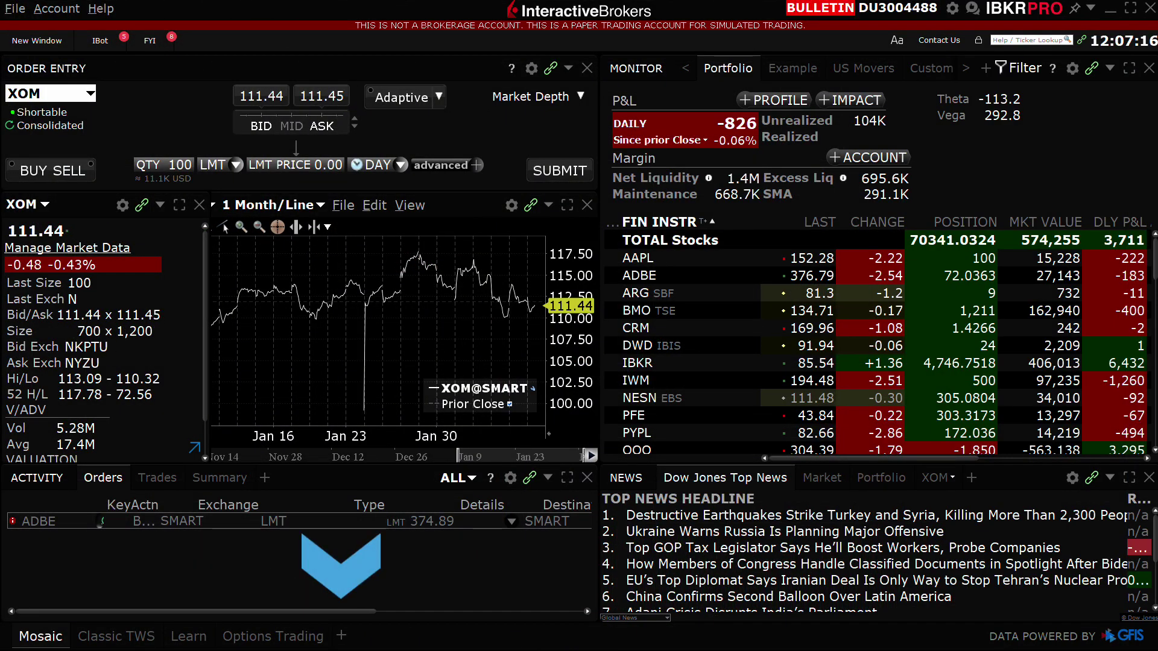
Create a new custom layout tab named 'Advanced Charts'.
click(341, 637)
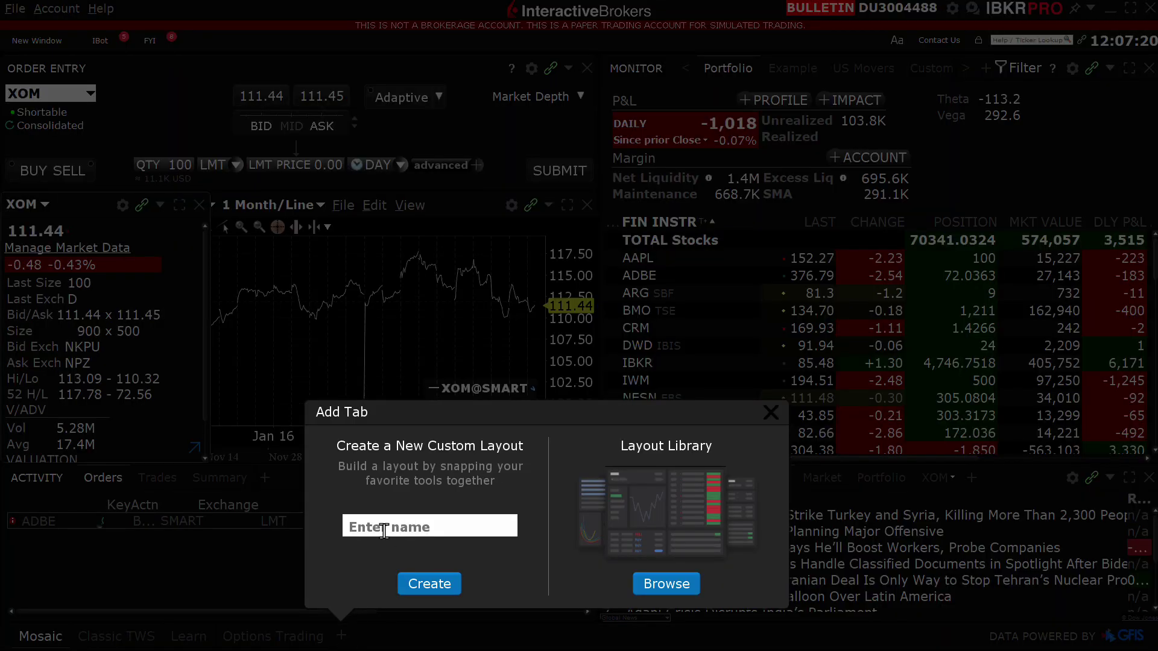
click(384, 529)
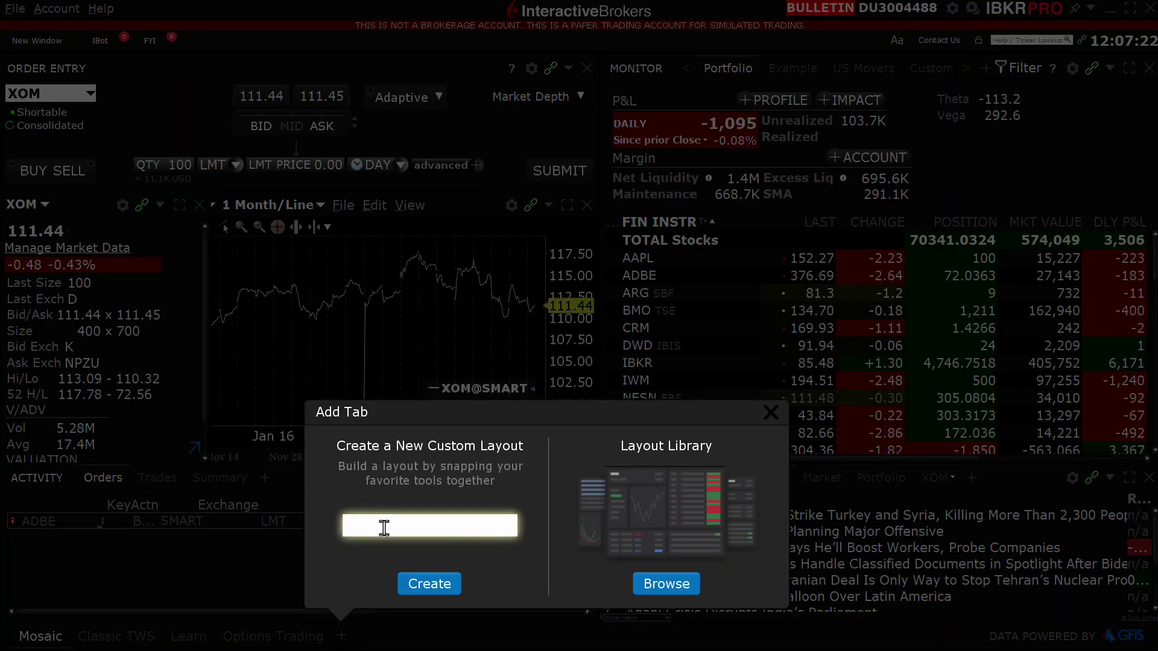
text(Adva)
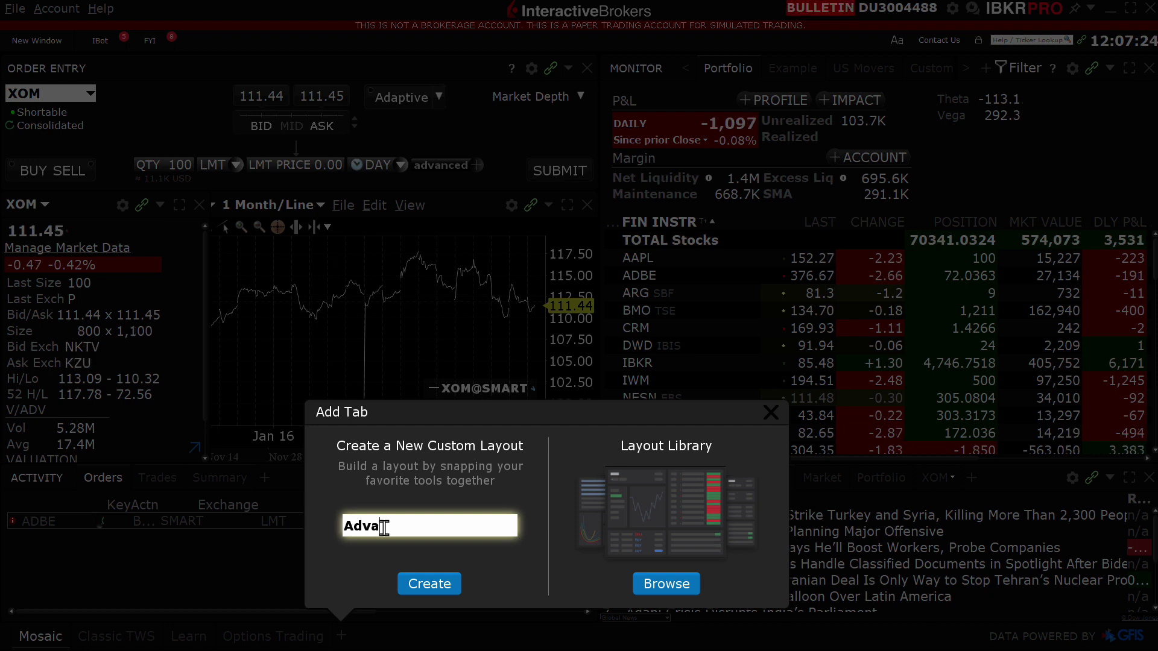
text(nced Charts)
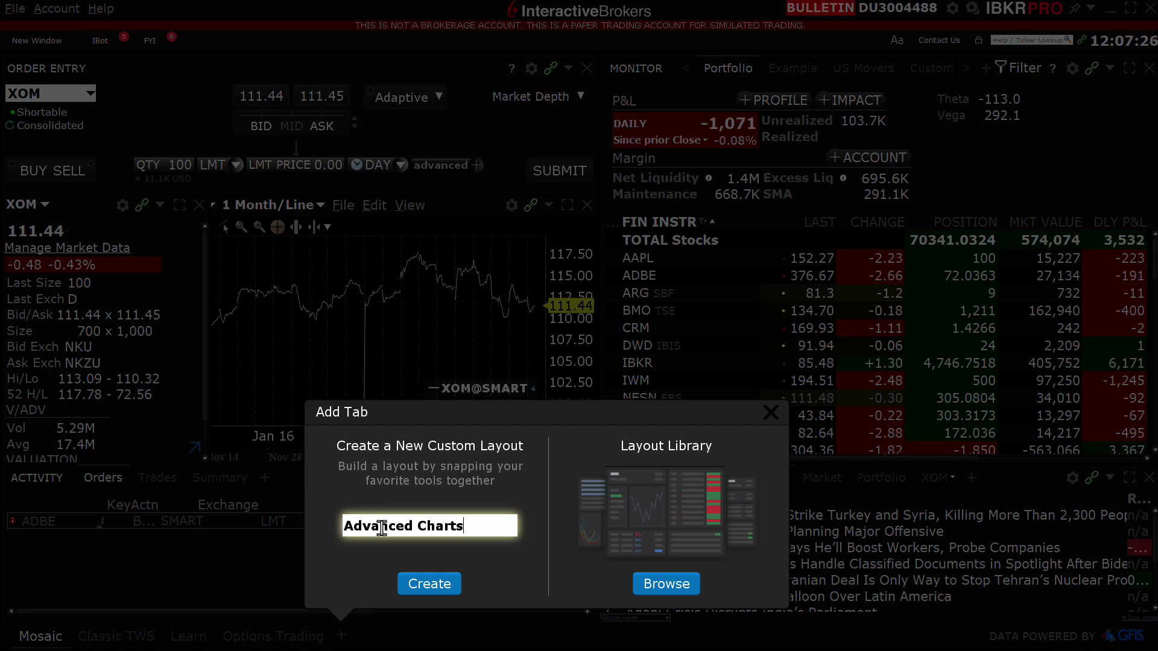
click(433, 585)
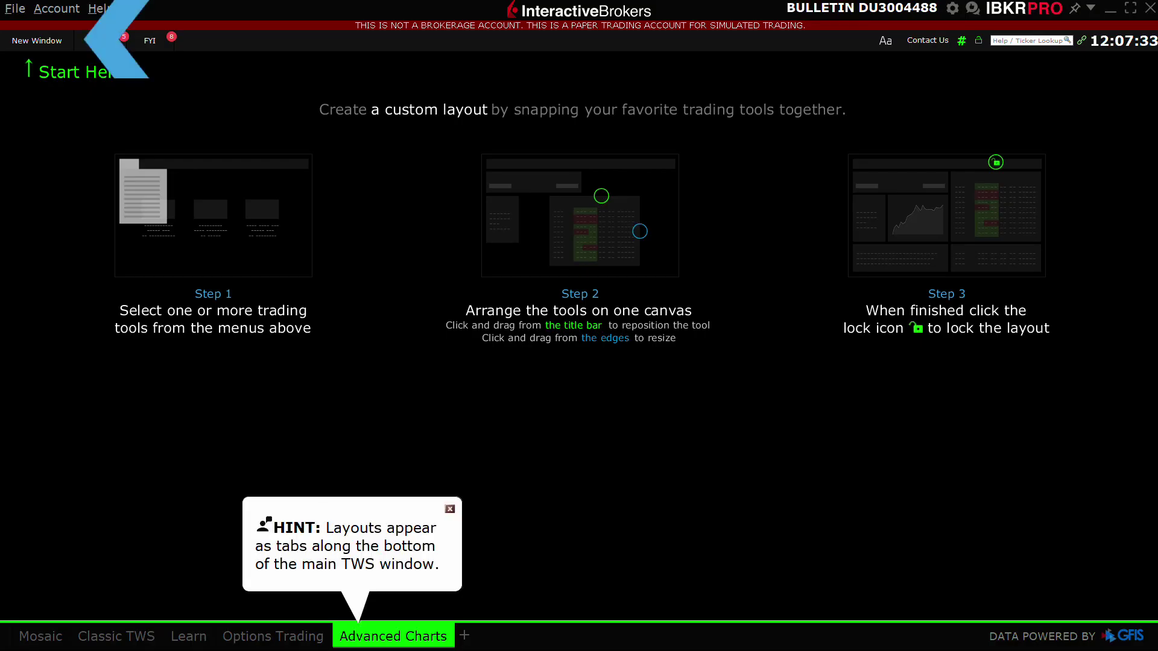
Add the first two advanced chart windows to the Advanced Charts layout.
click(37, 41)
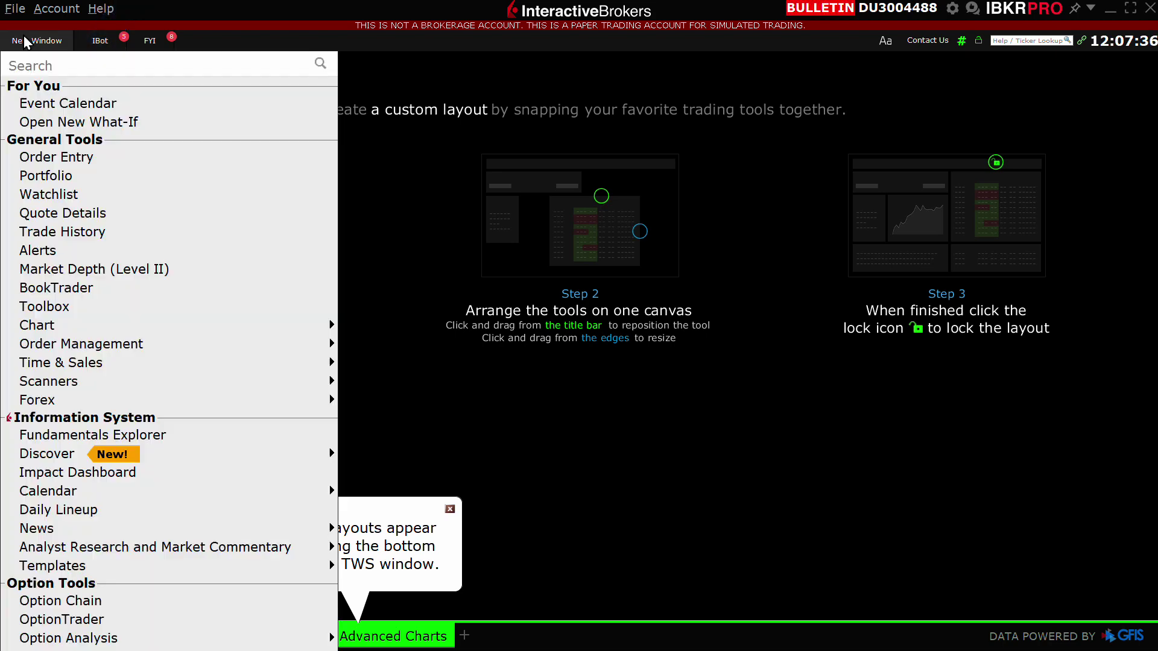
mouse_move(137, 331)
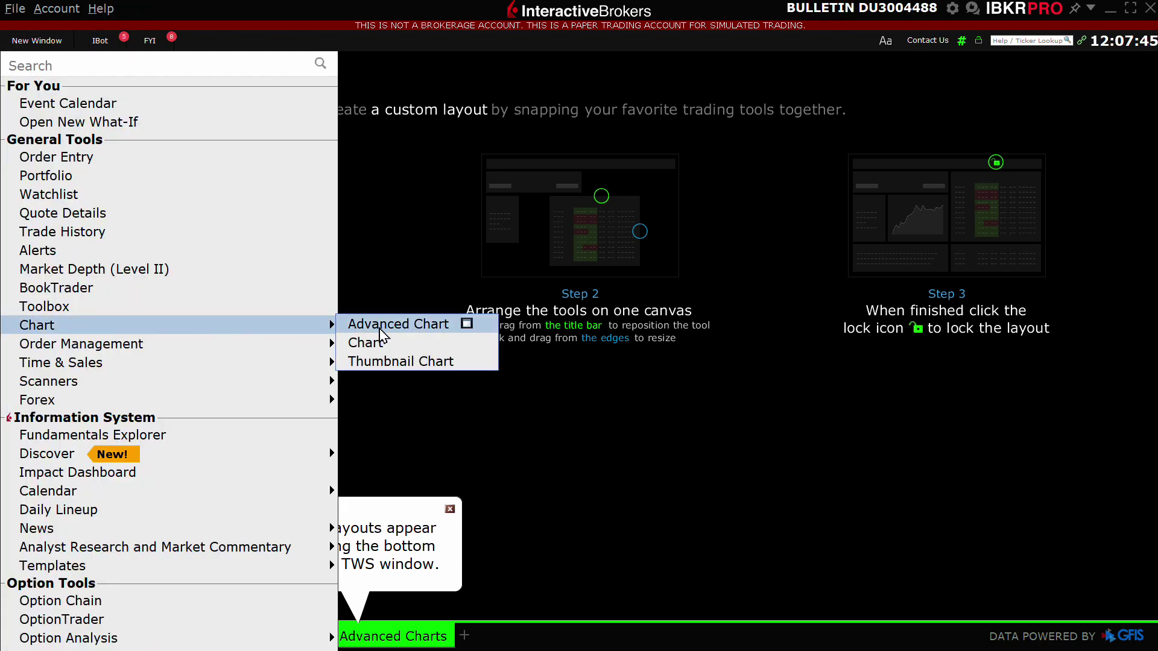
click(375, 326)
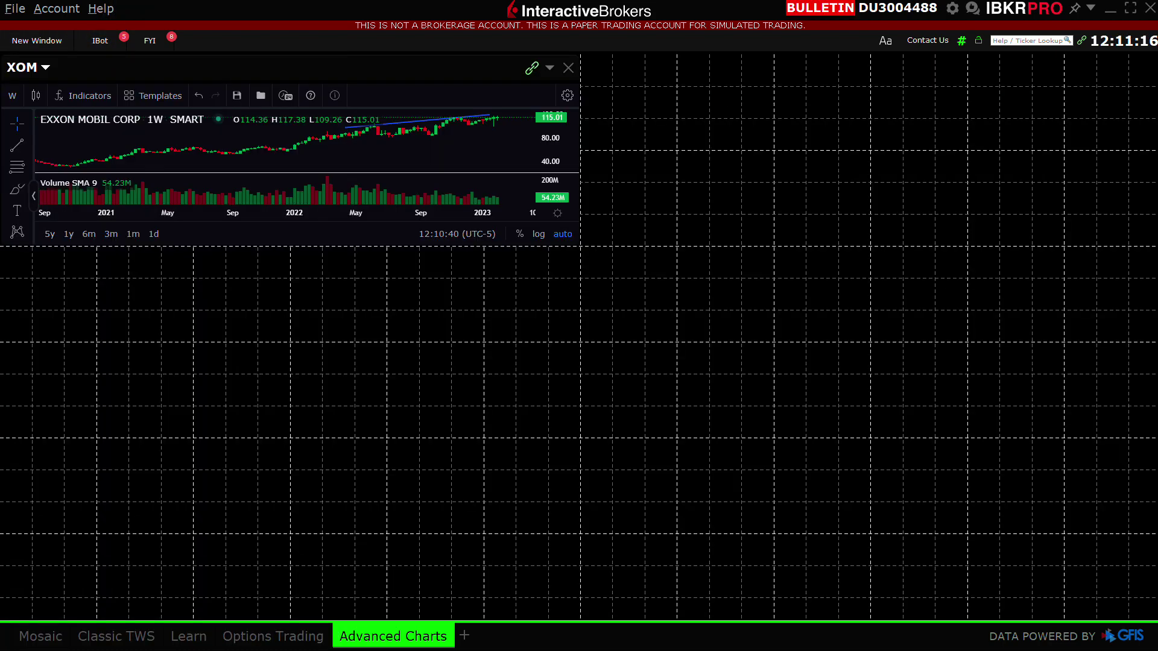
click(40, 40)
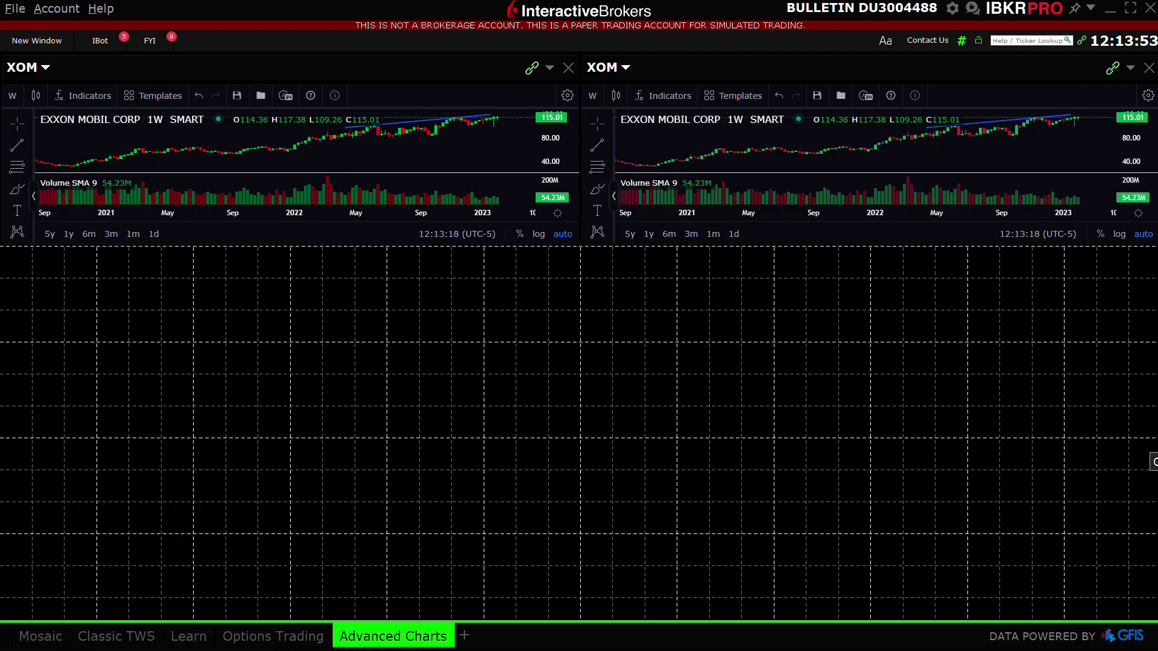
Add a third and fourth advanced chart window to the layout.
click(28, 38)
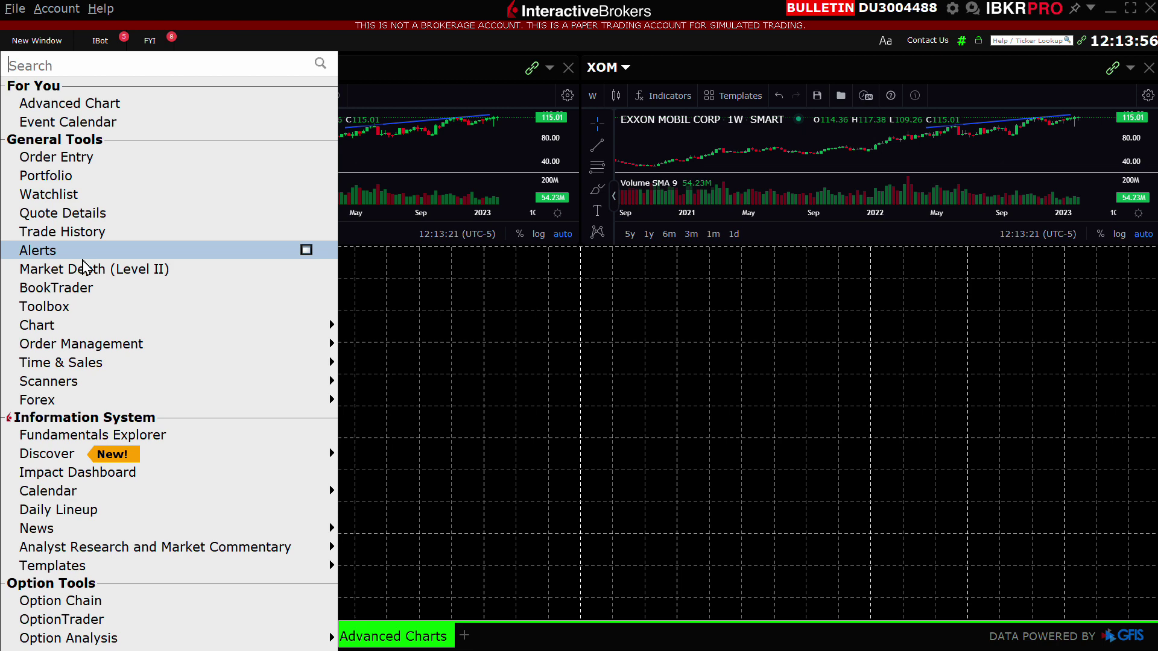
mouse_move(224, 332)
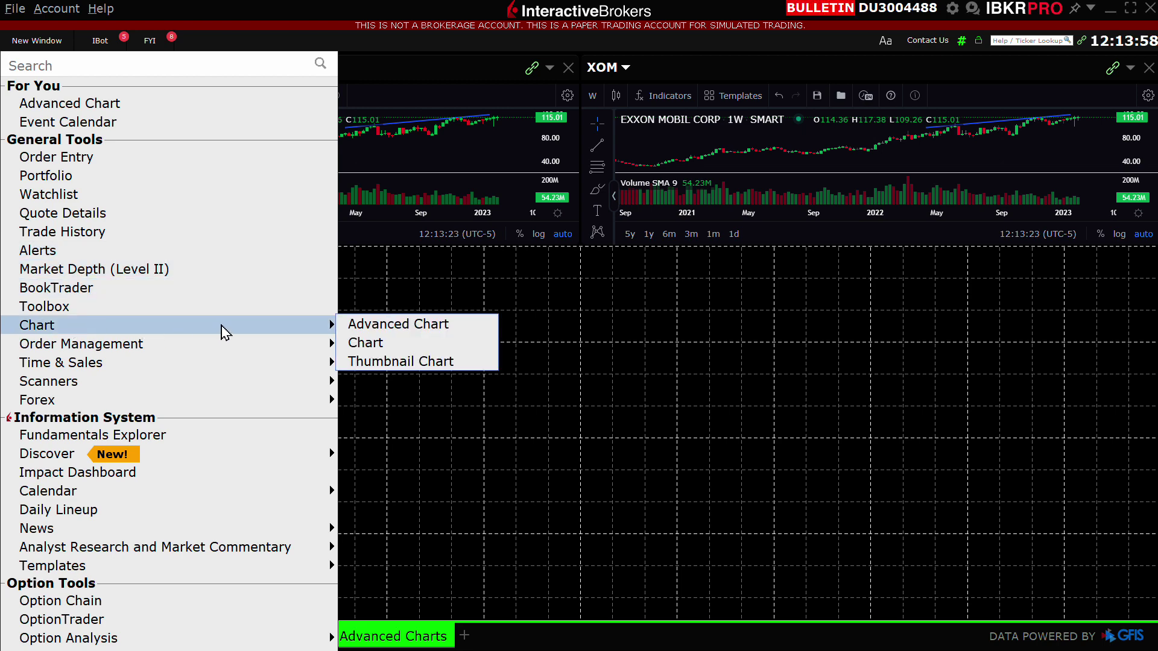
click(355, 327)
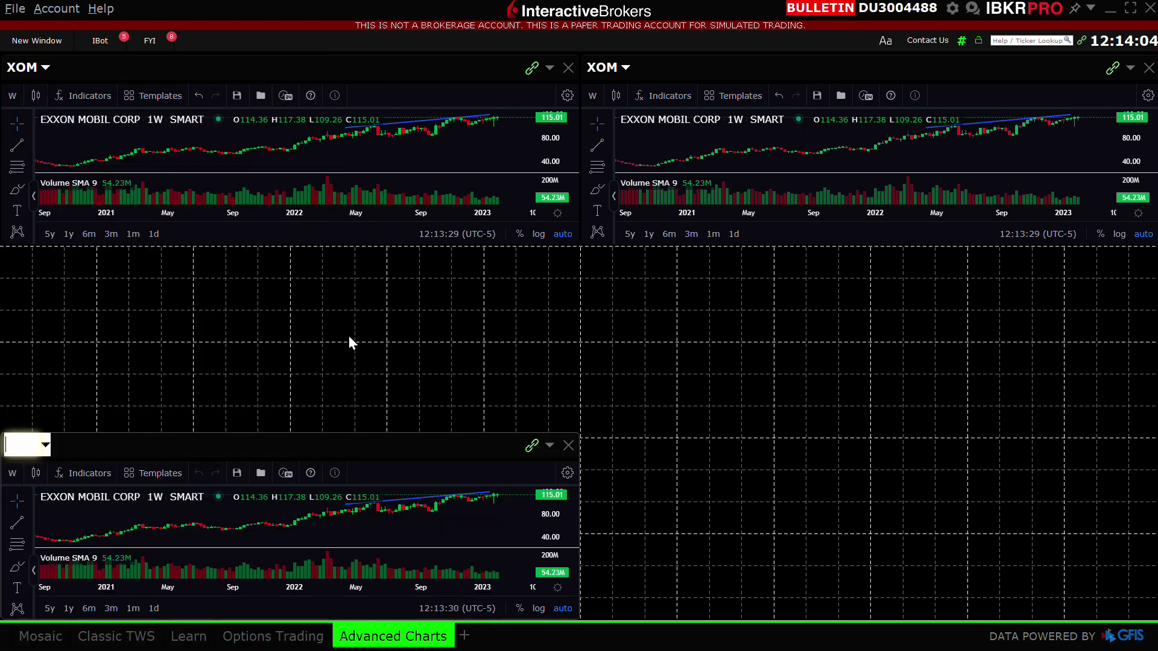
click(29, 40)
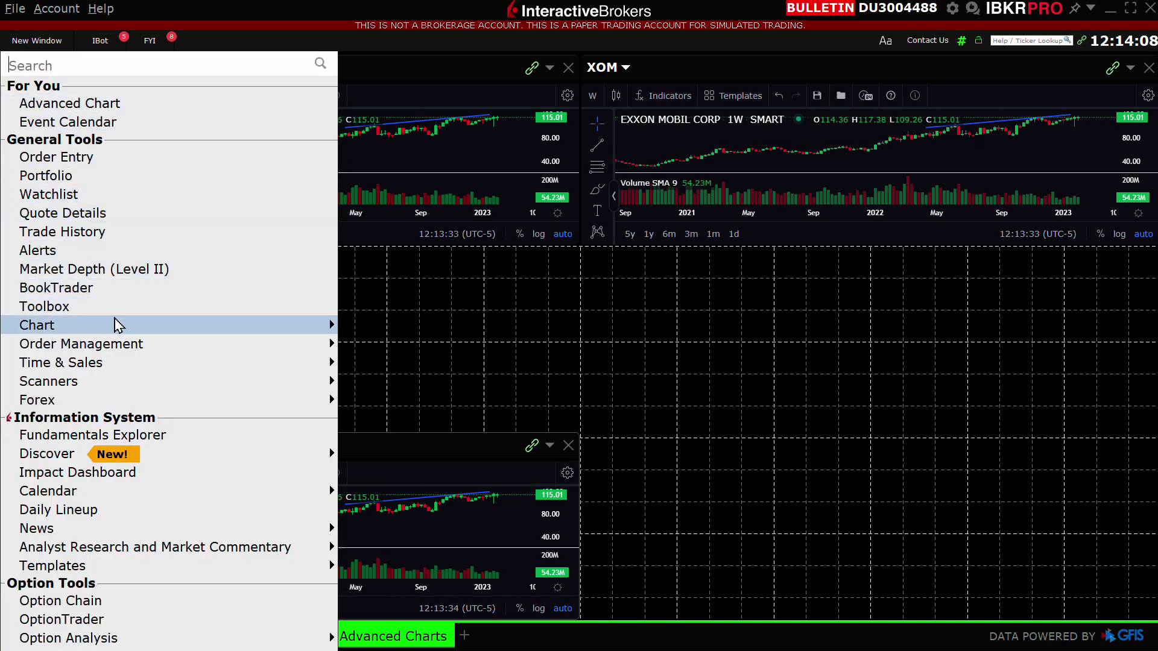
mouse_move(119, 325)
click(354, 324)
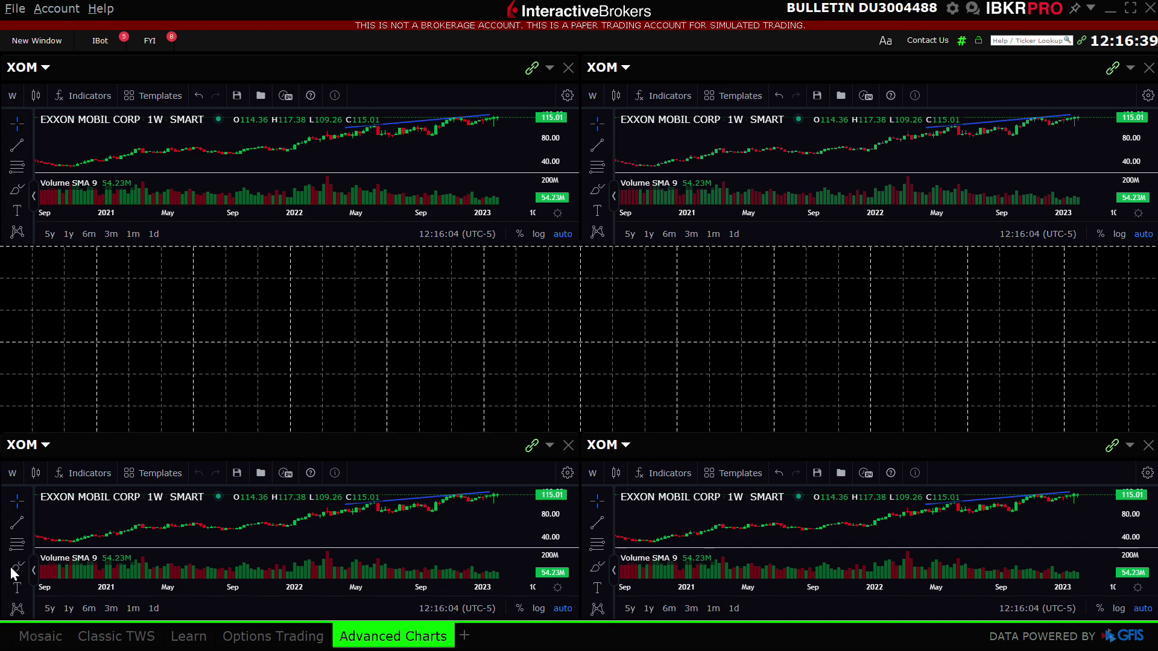
Drag the bottom-left and top-right chart edges so all four charts form an even 2×2 grid.
drag(357, 432, 367, 330)
mouse_move(840, 246)
mouse_down()
mouse_move(841, 256)
mouse_move(840, 243)
mouse_up()
drag(842, 289, 880, 350)
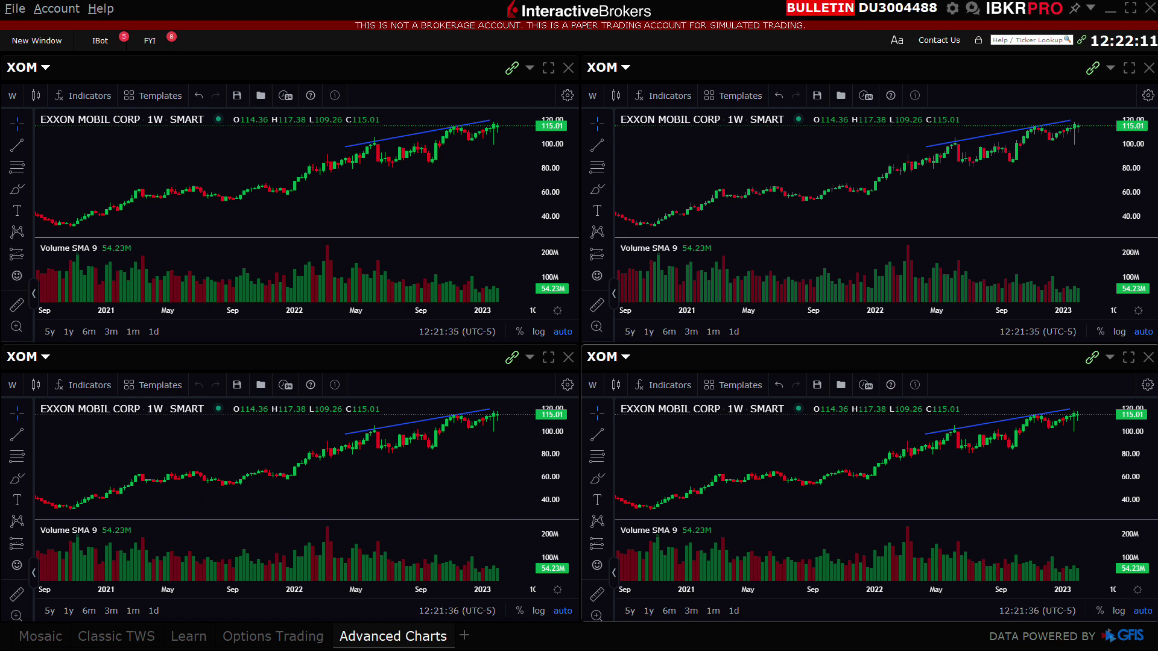
Set the link group of all four charts to No Group.
click(1093, 68)
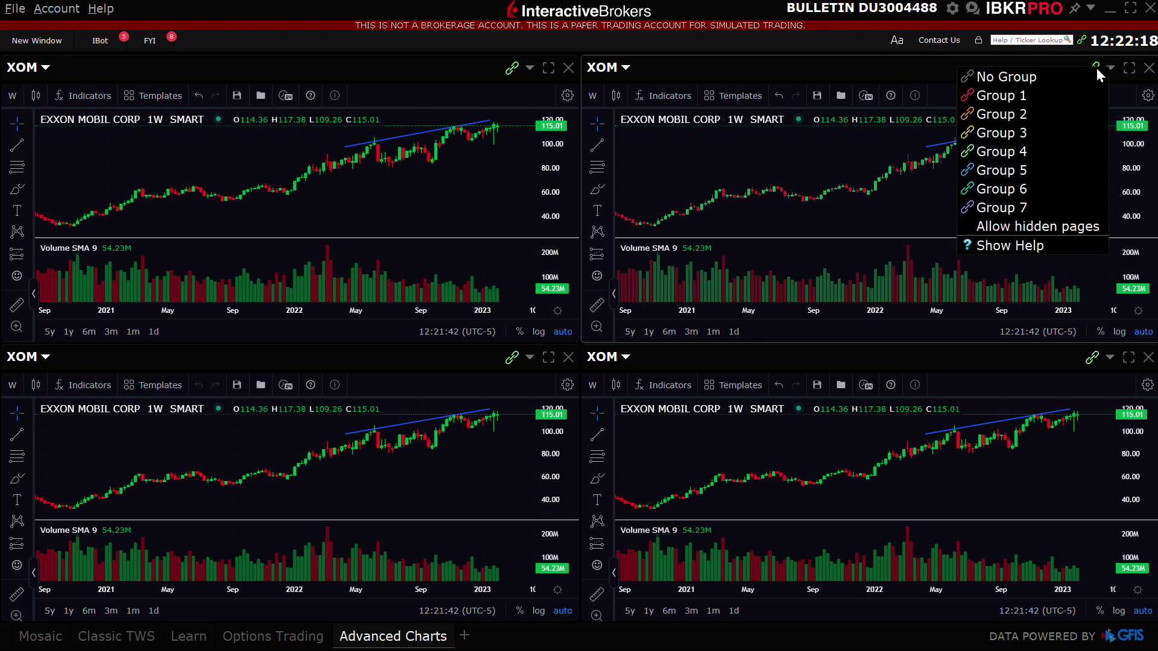
click(1089, 78)
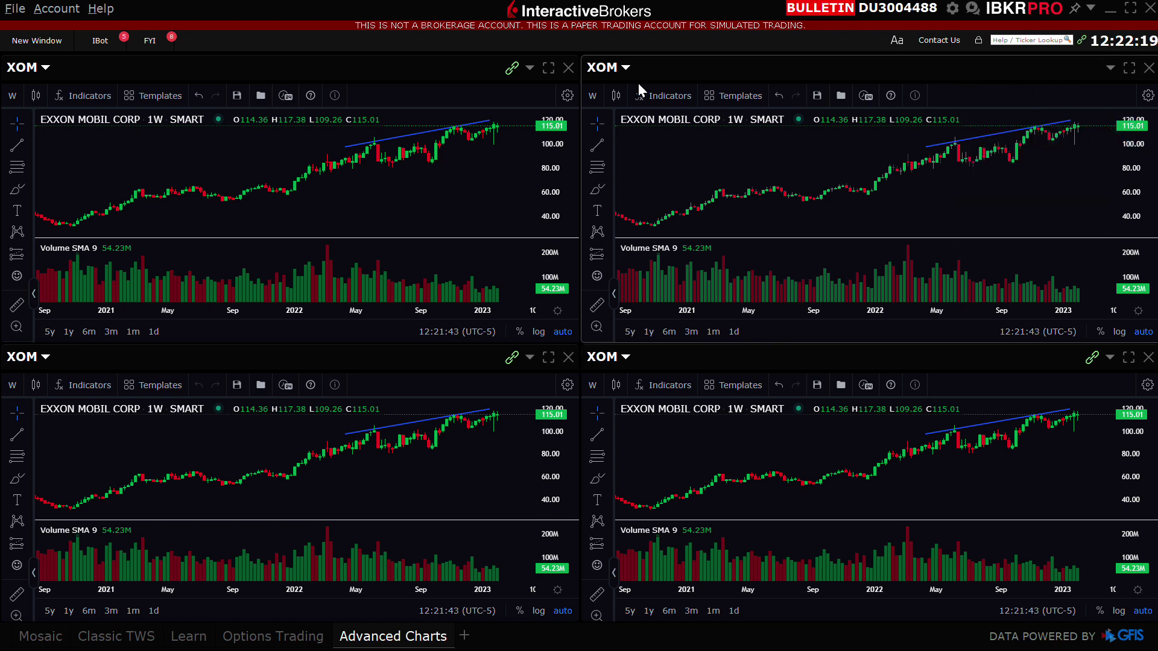
click(512, 67)
click(479, 79)
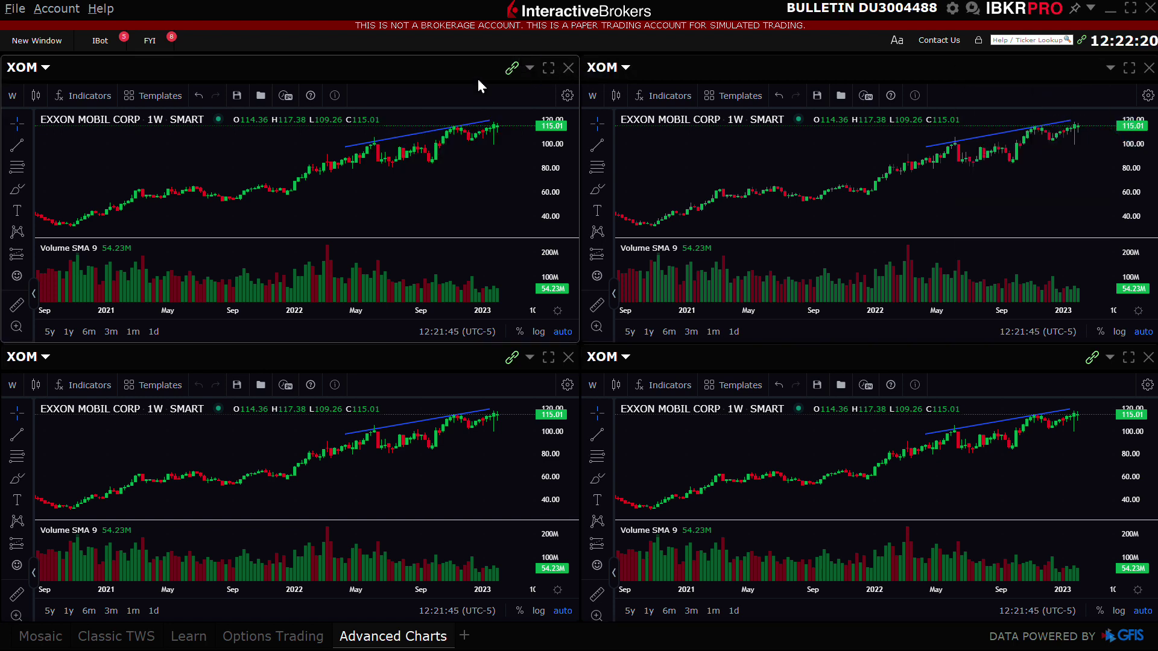
click(512, 357)
click(486, 365)
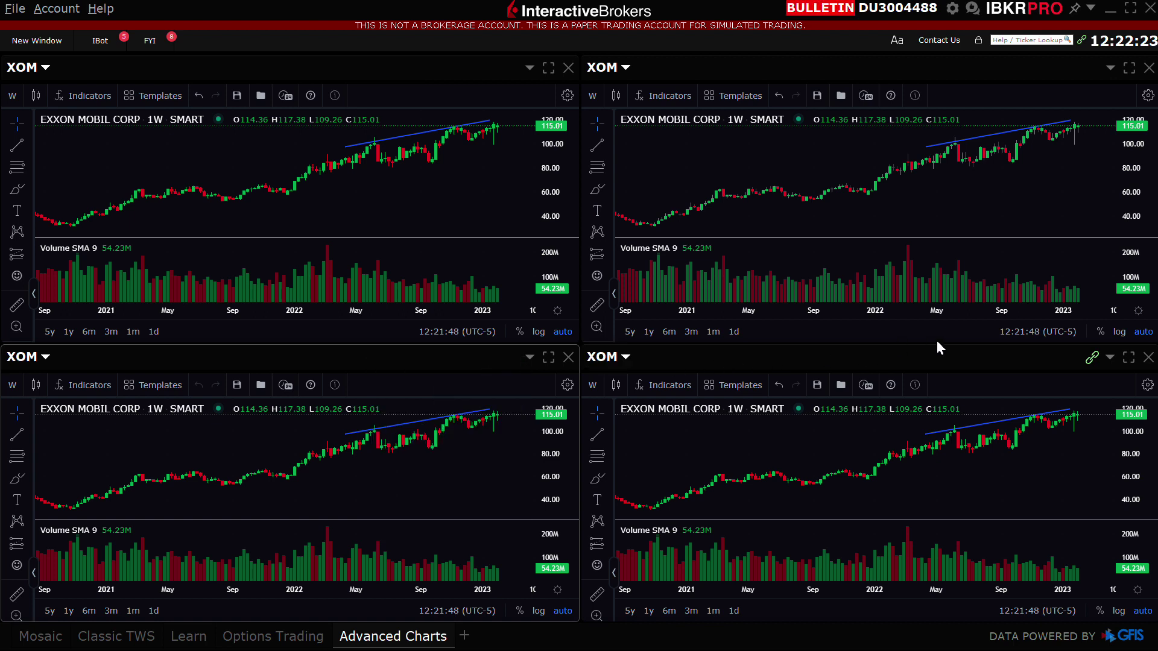
click(1088, 359)
click(1080, 369)
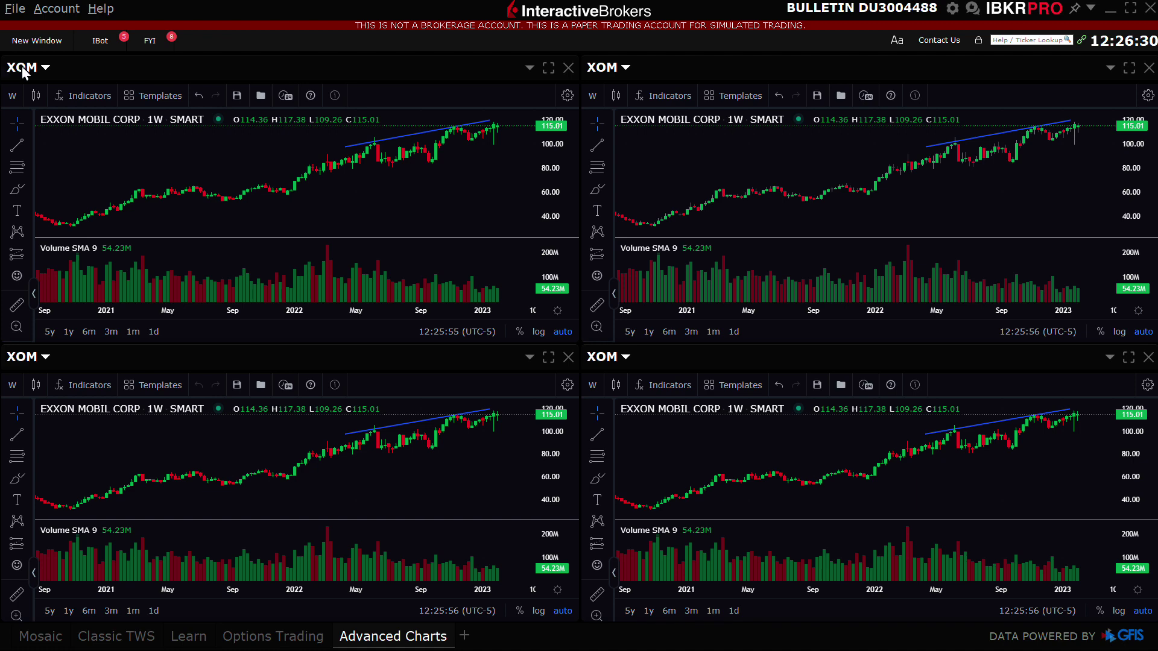
Change the top-left chart to AAPL, top-right to SPY and bottom-left to ADBE.
click(23, 69)
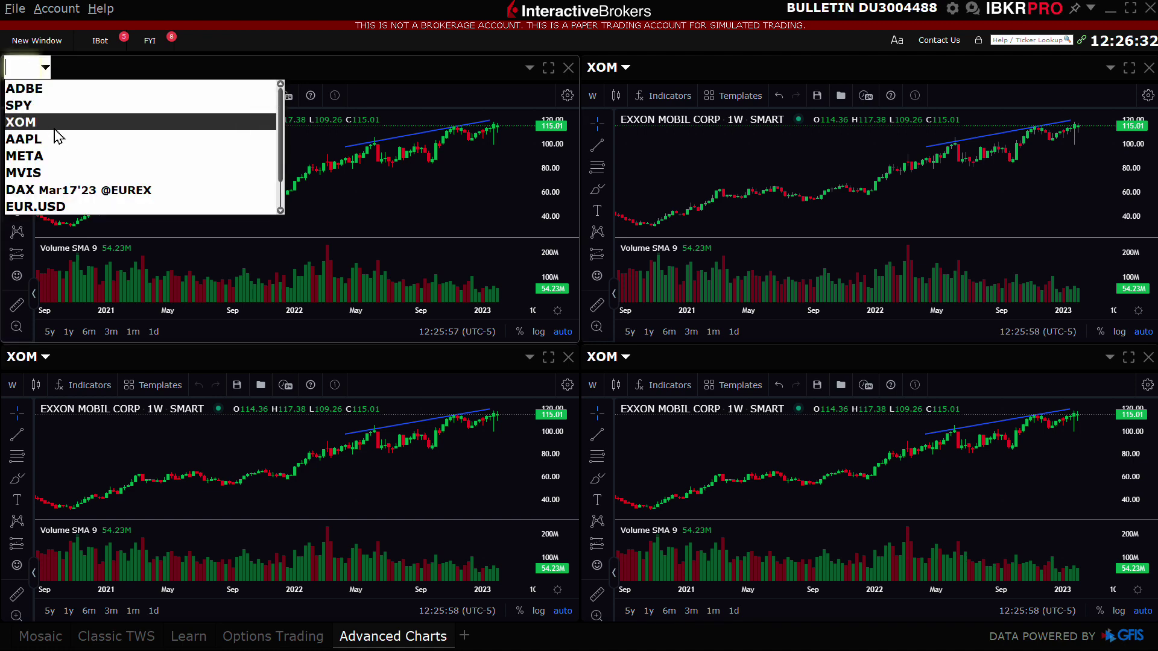
click(54, 137)
click(628, 67)
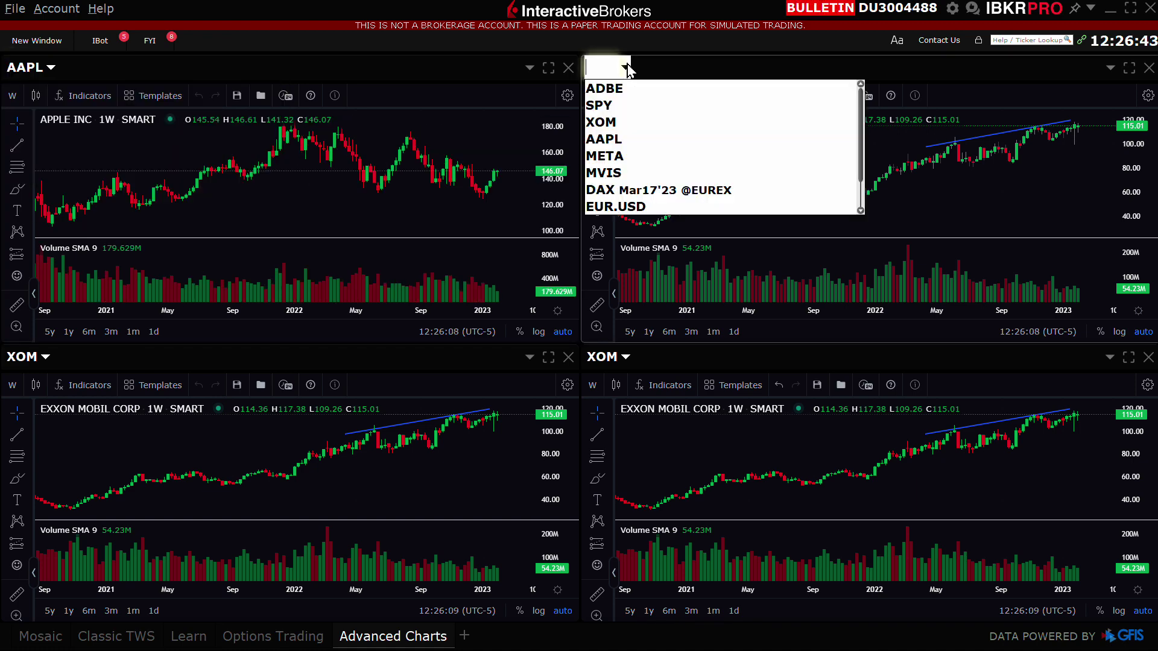
click(628, 107)
click(47, 361)
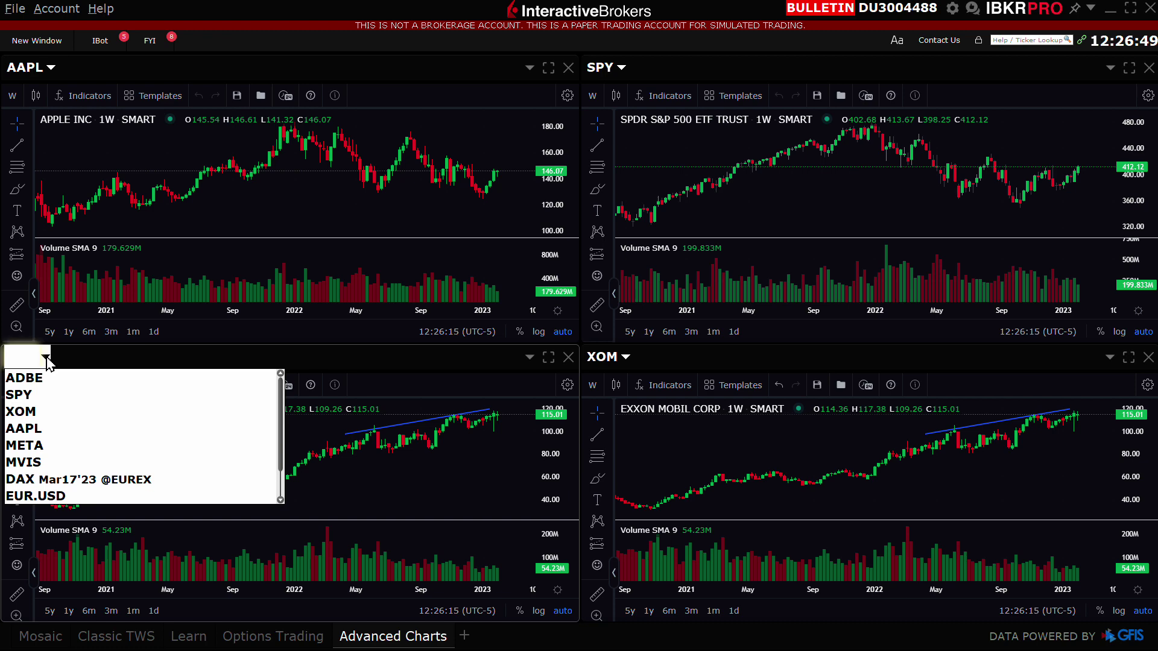
click(55, 378)
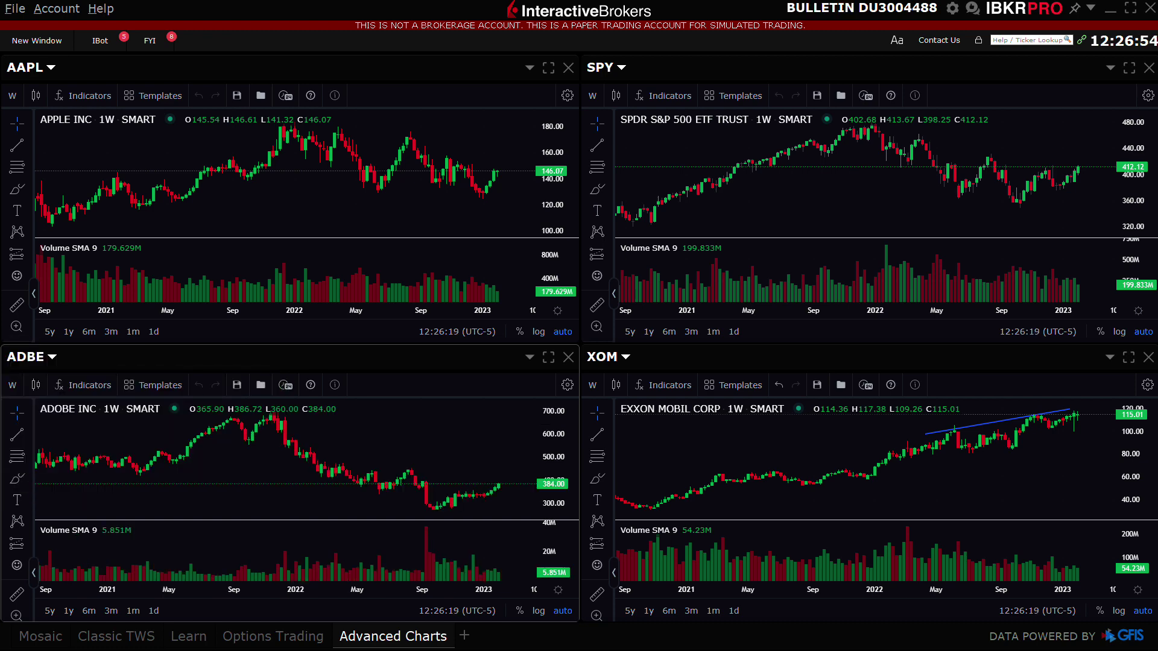